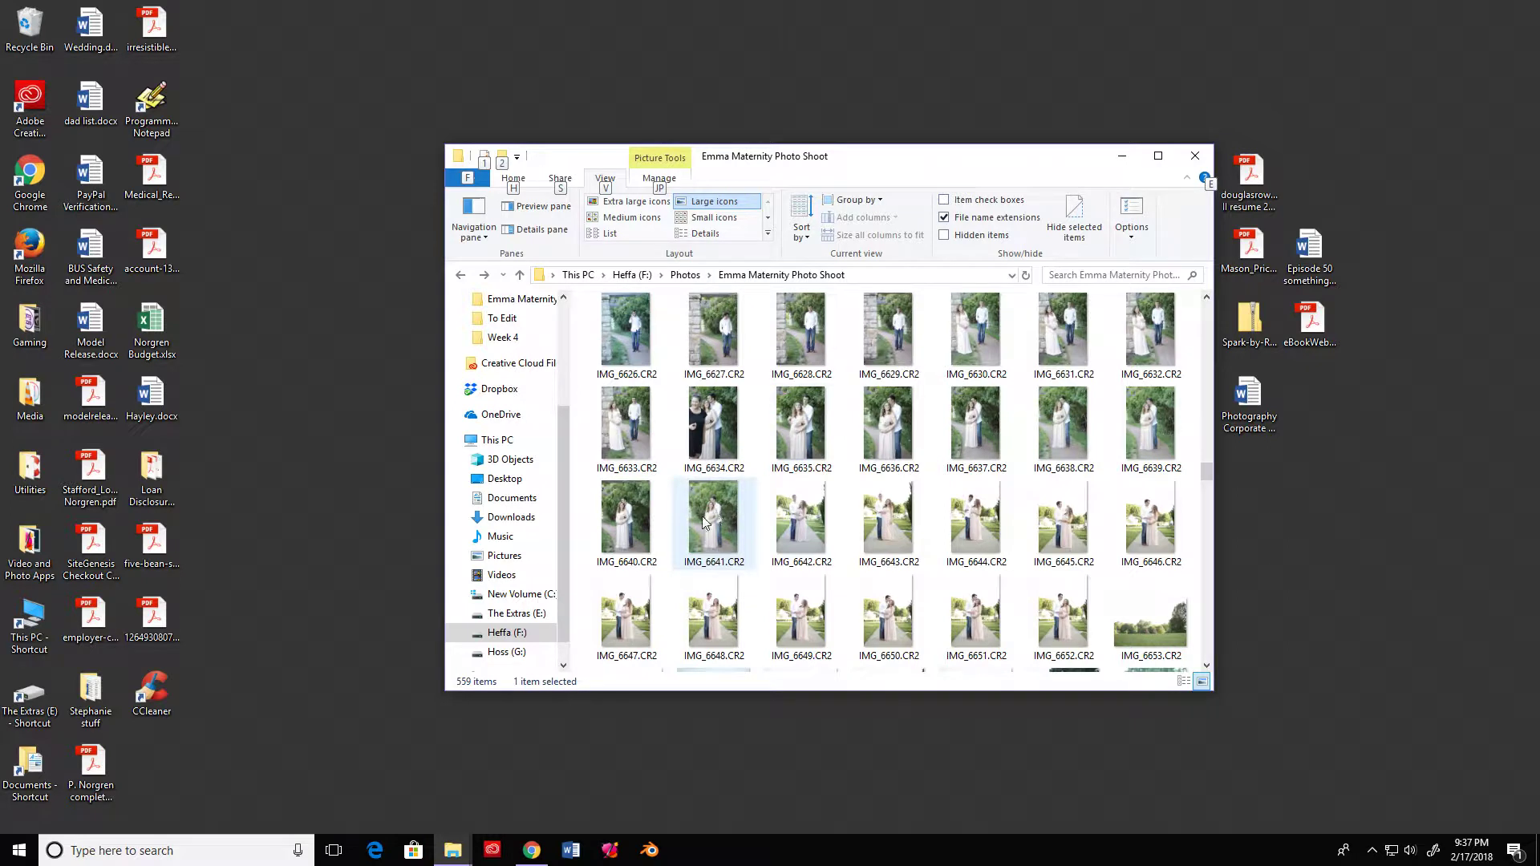
# Make a duplicate of IMG_6641.CR2 in the Emma Maternity Photo Shoot folder
pyautogui.moveTo(706, 519)
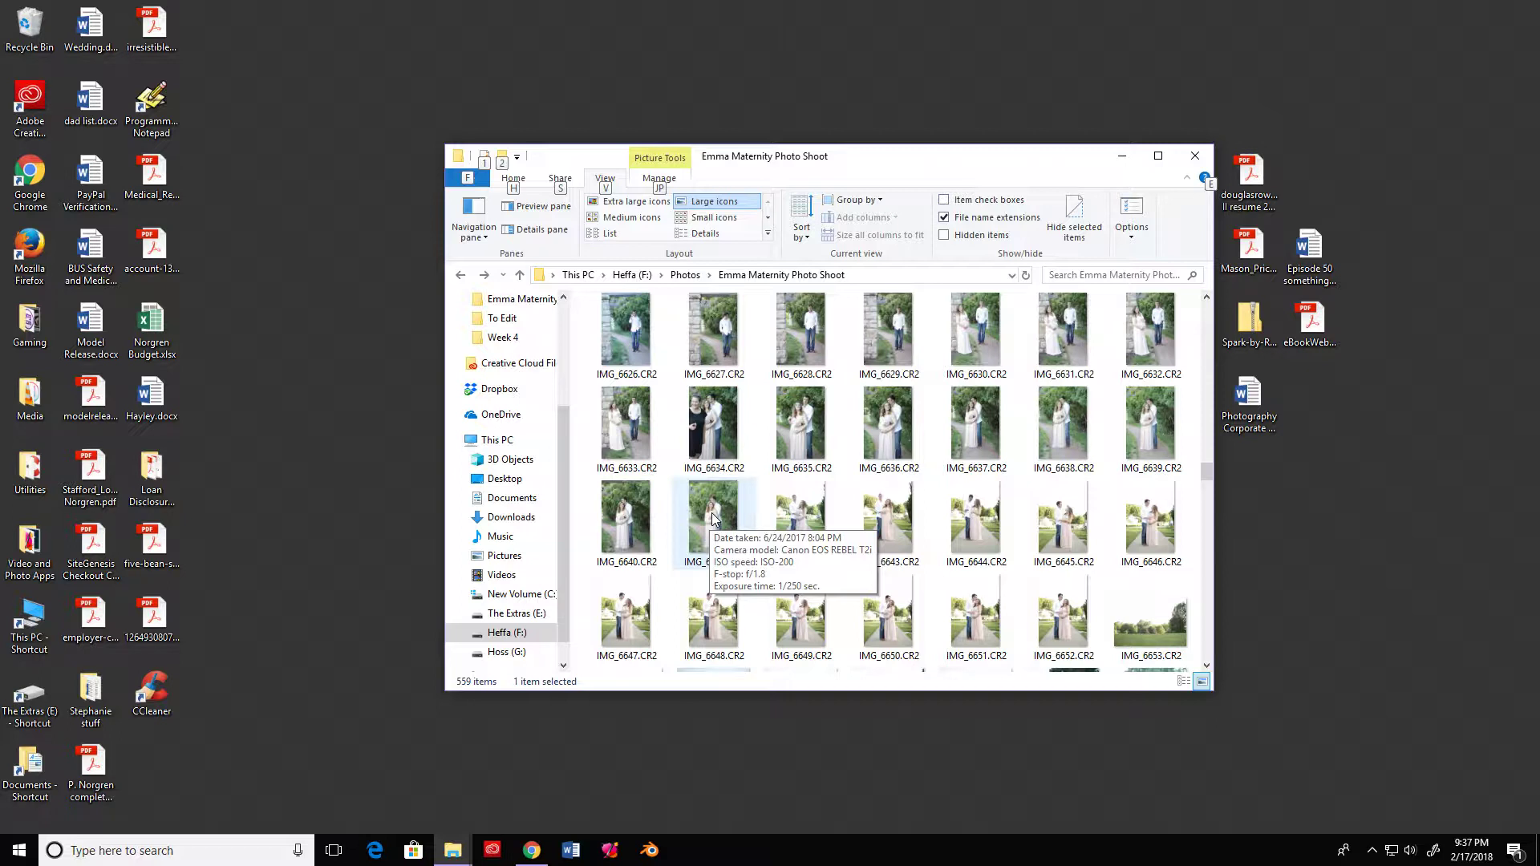
pyautogui.click(712, 517)
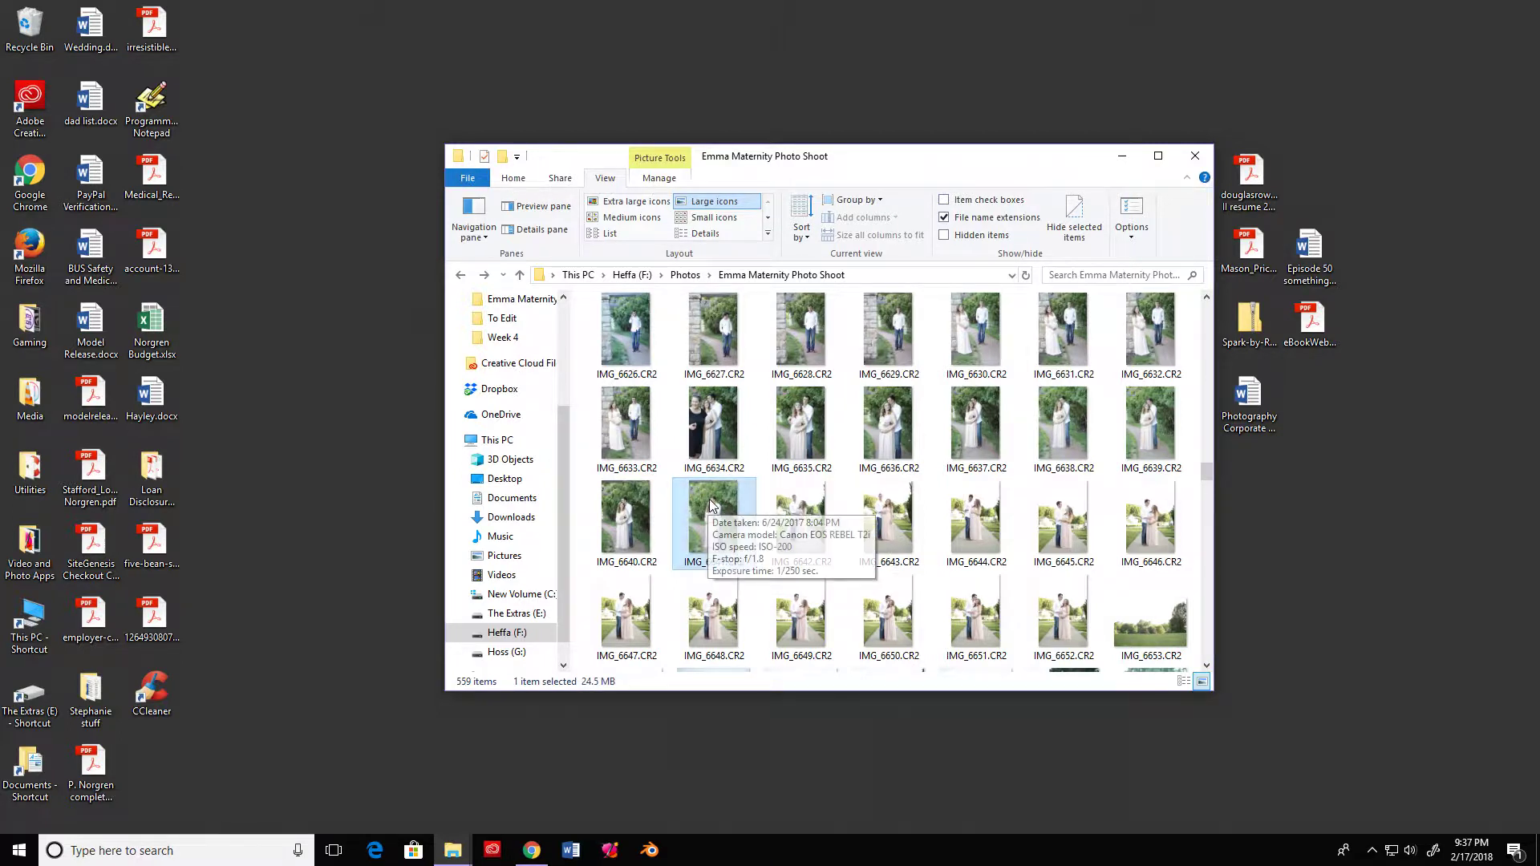
pyautogui.rightClick(724, 509)
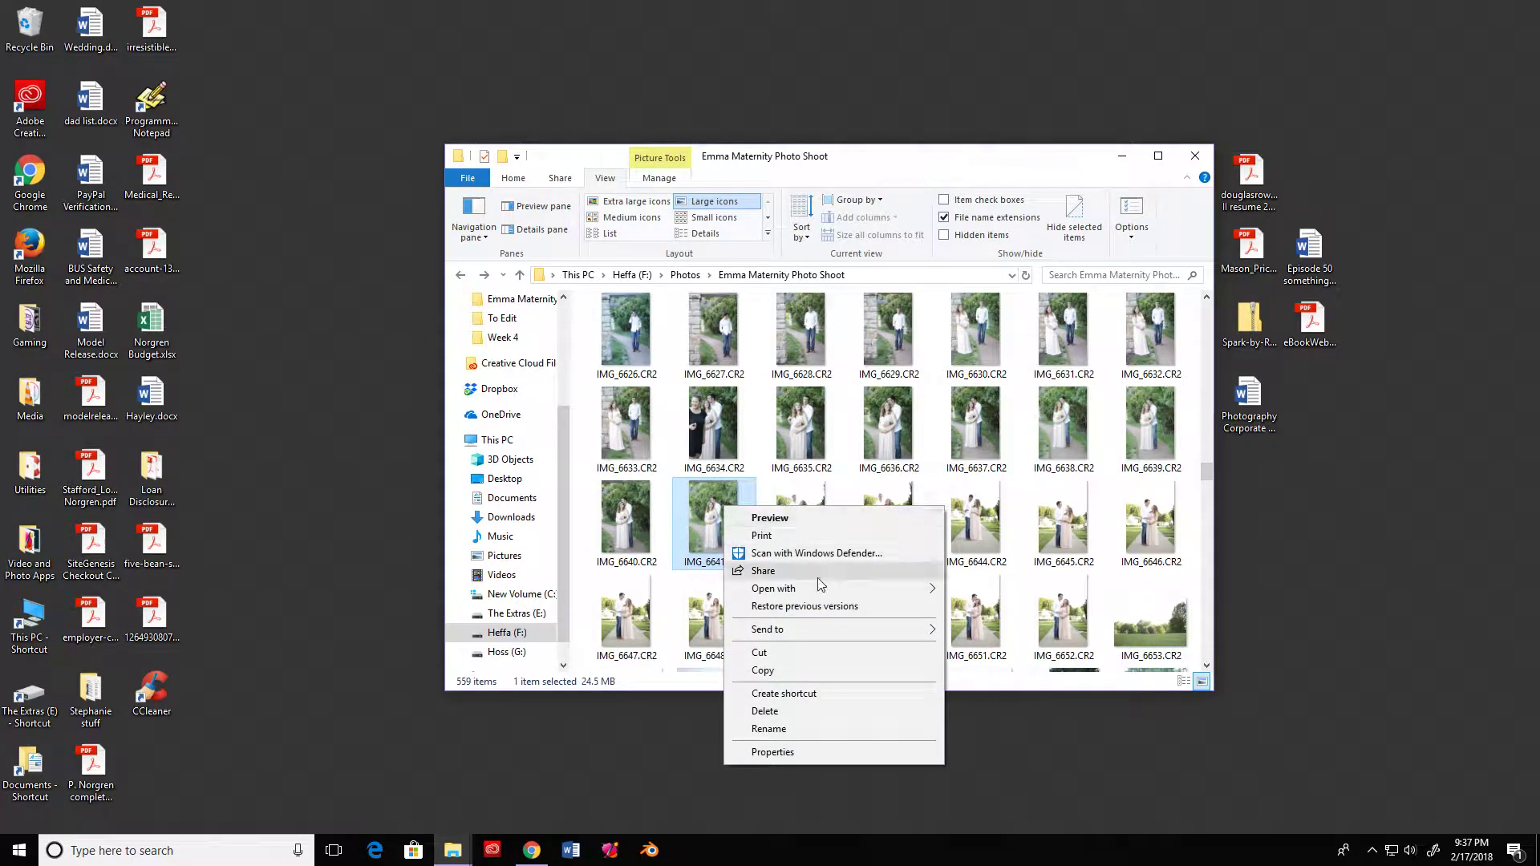
pyautogui.click(814, 669)
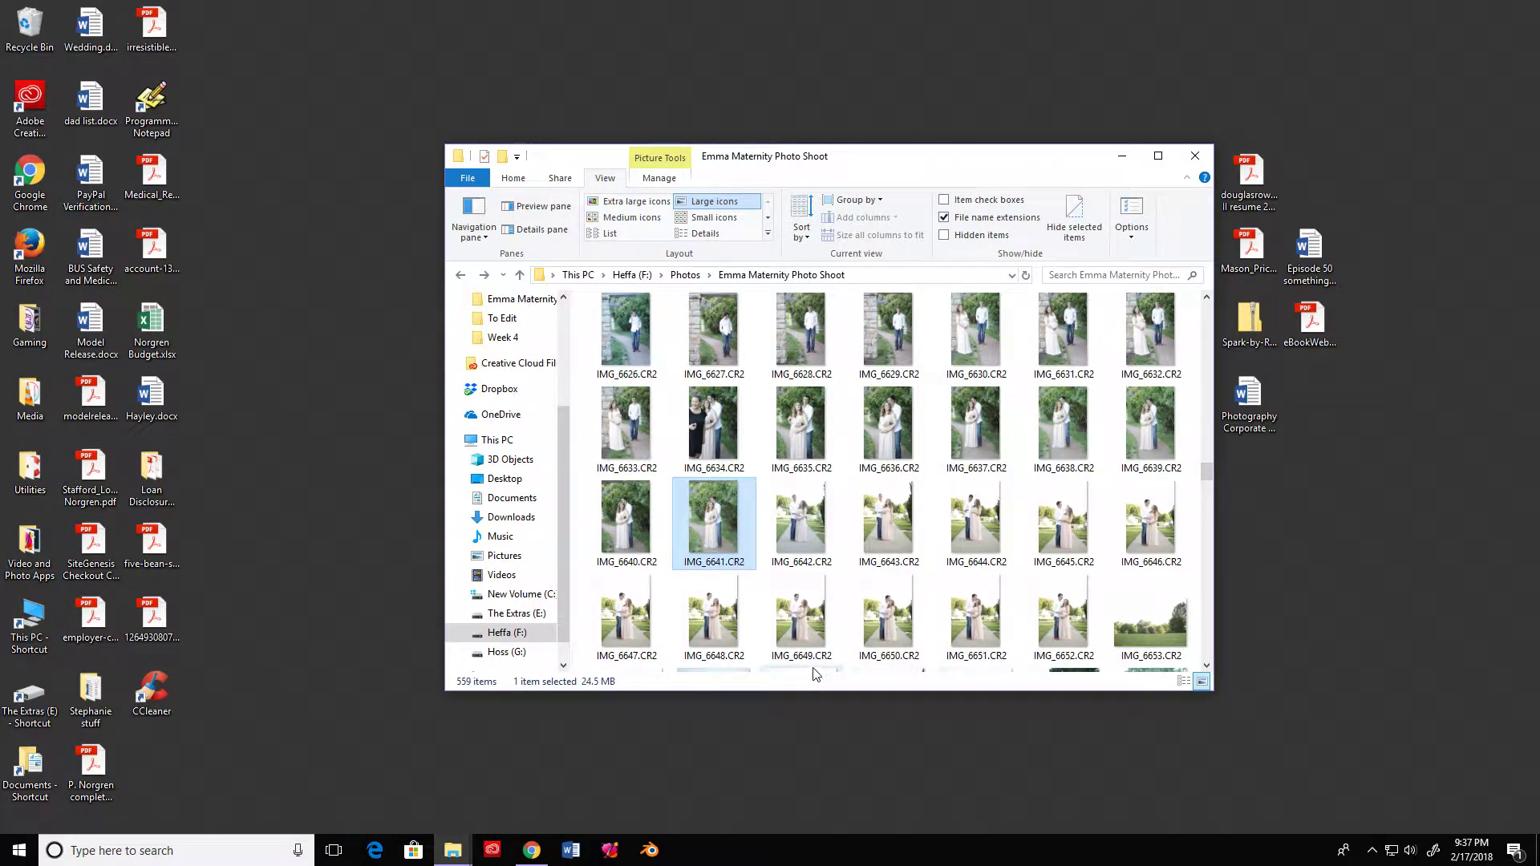
pyautogui.rightClick(758, 451)
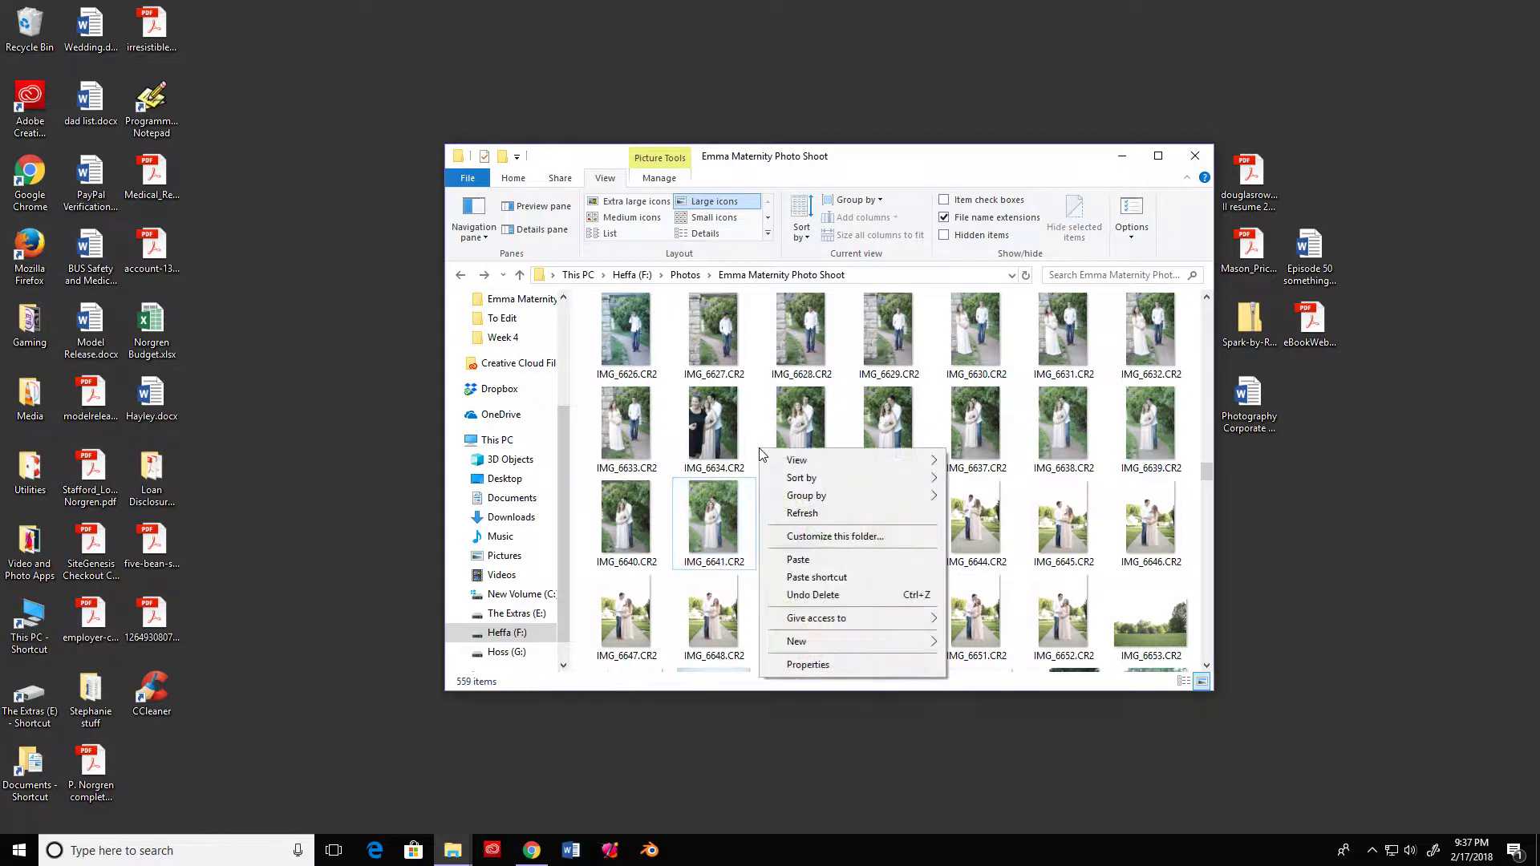
pyautogui.click(812, 561)
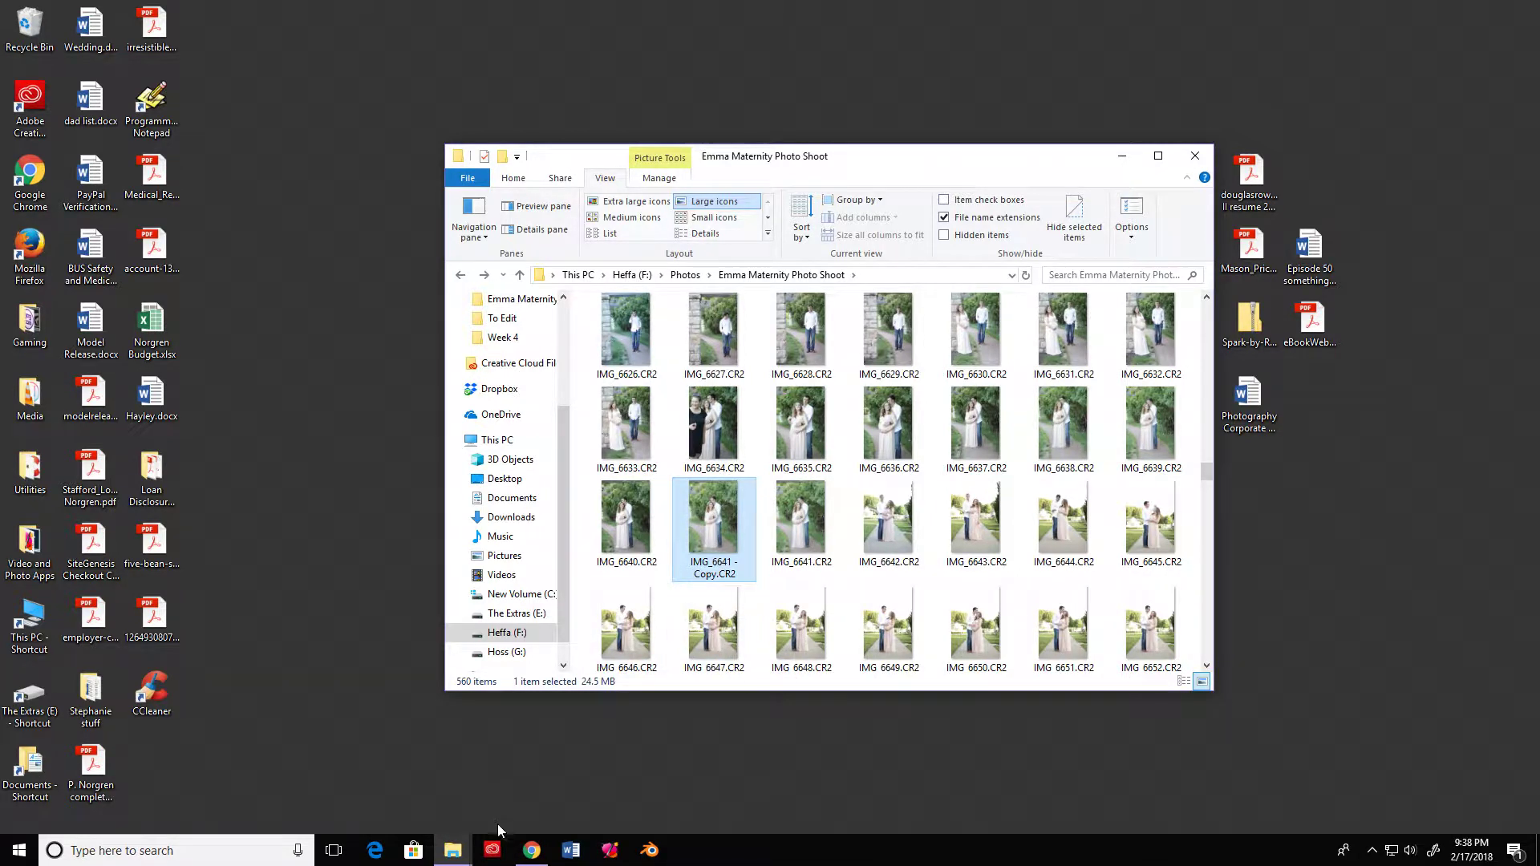
# Switch to Adobe Bridge and open IMG_6641 - Copy.CR2 from the photo shoot folder in Camera Raw
pyautogui.click(493, 851)
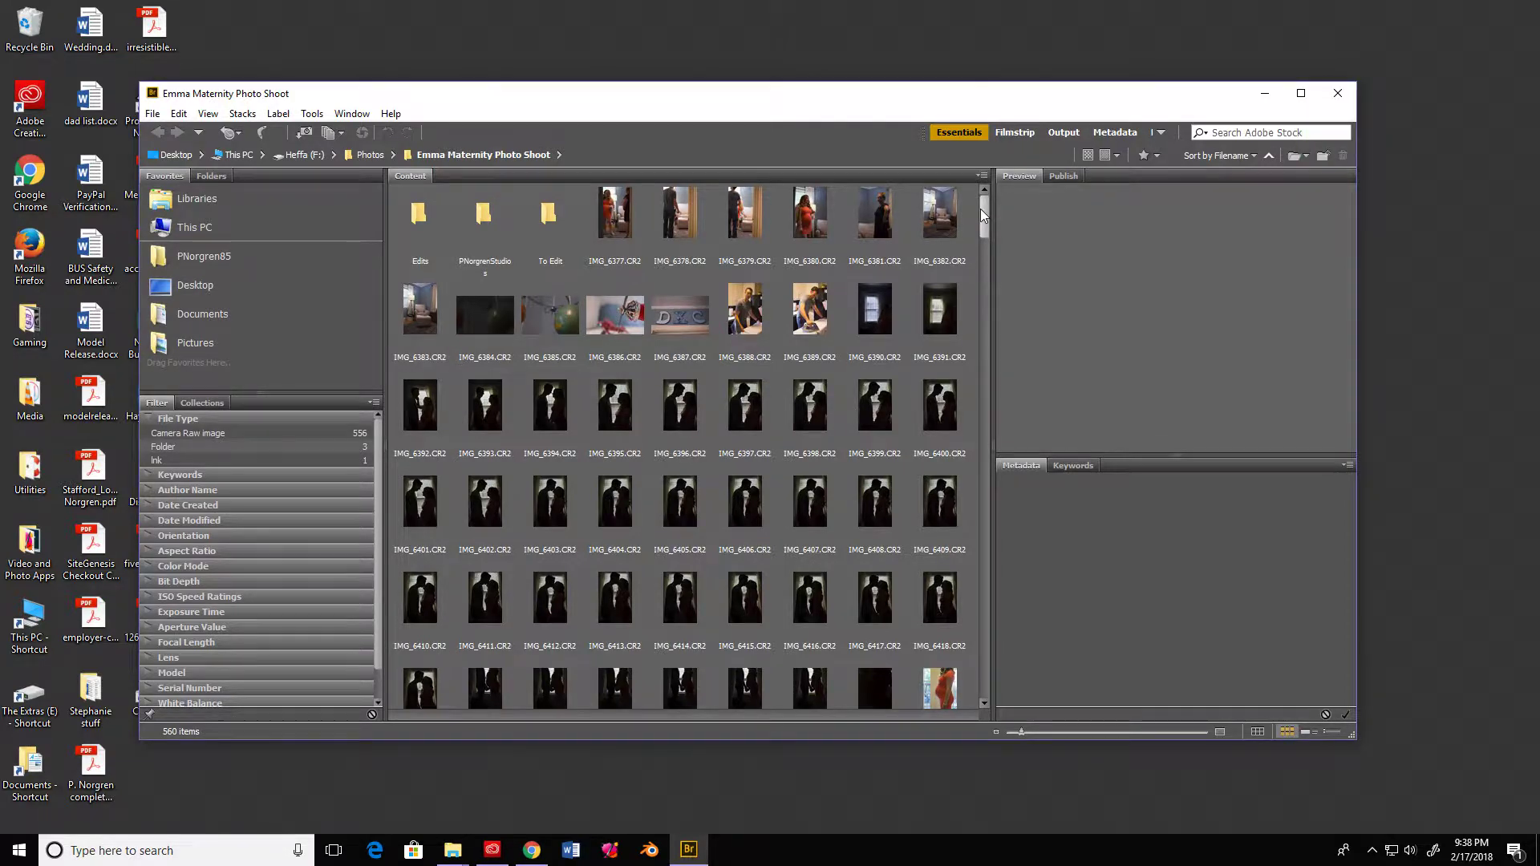
pyautogui.moveTo(980, 208); pyautogui.dragTo(985, 441)
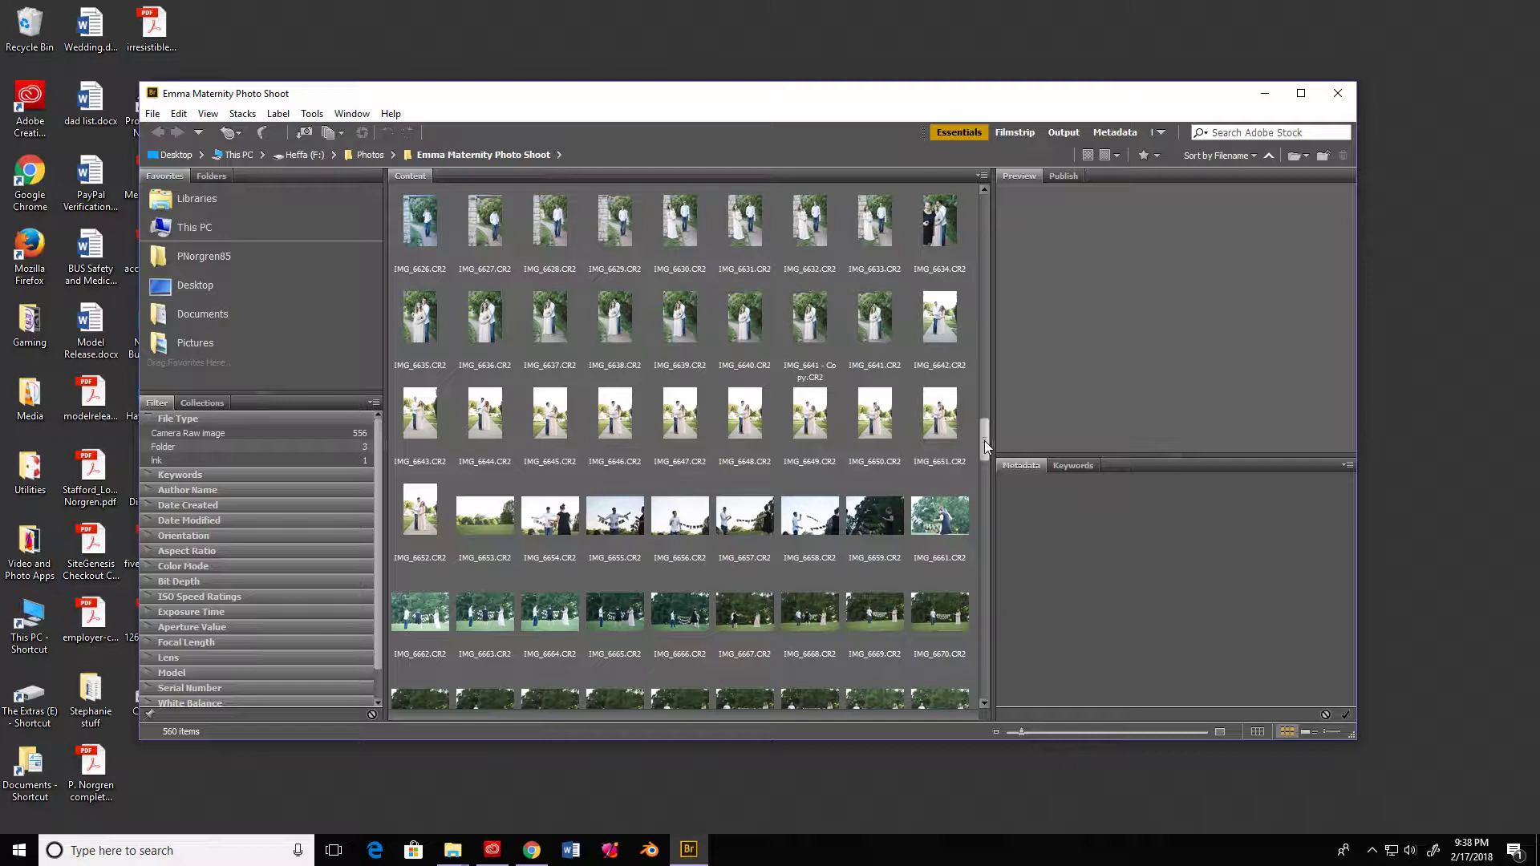
pyautogui.click(810, 329)
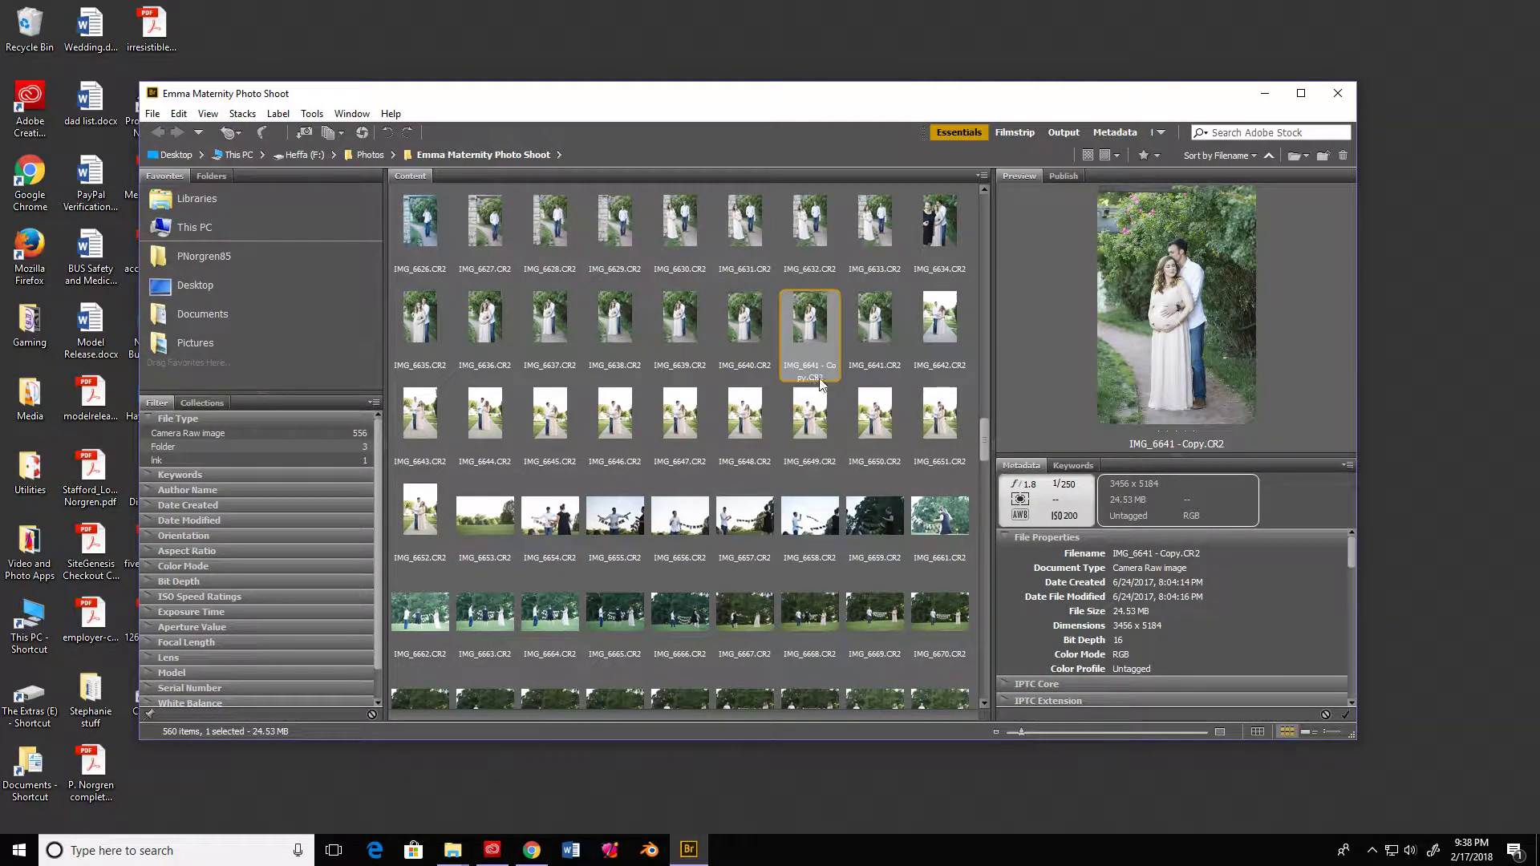
pyautogui.rightClick(811, 316)
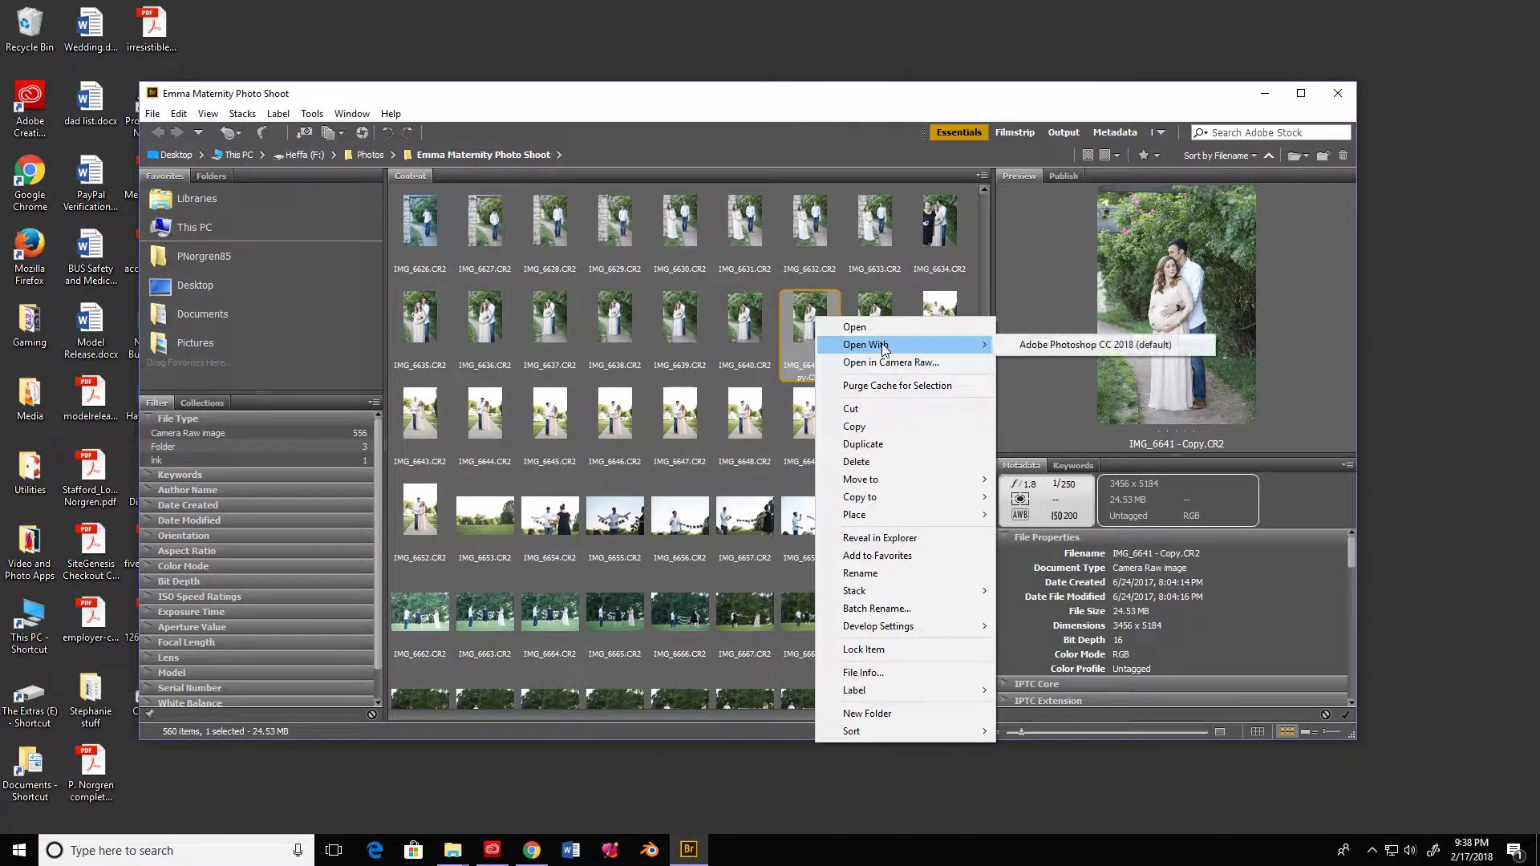
pyautogui.click(889, 366)
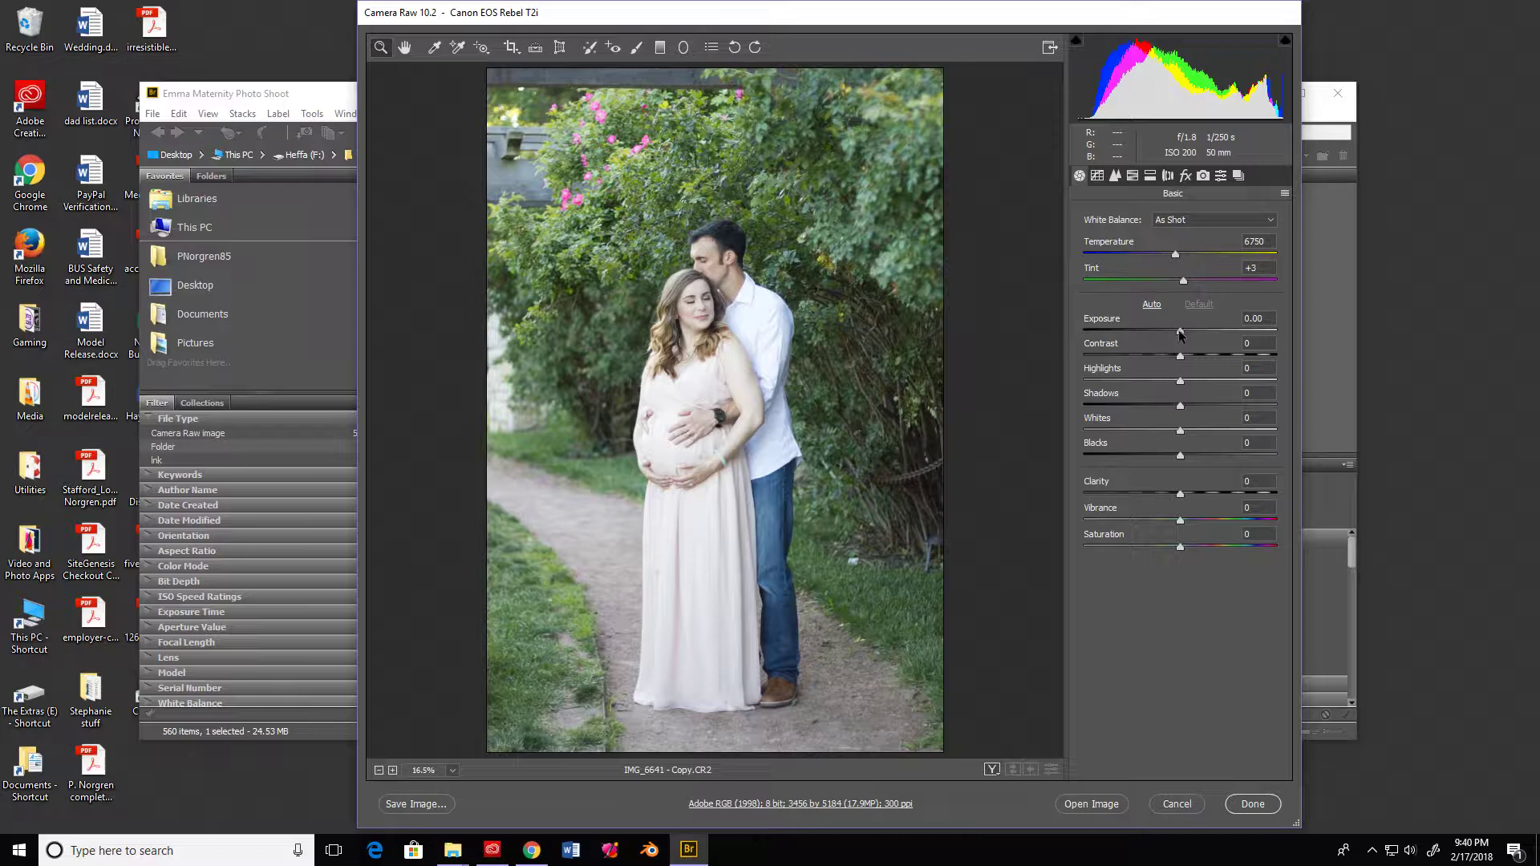
# Set the photo's Exposure to -0.40, Whites to +6 and Blacks to -13
pyautogui.moveTo(1180, 331); pyautogui.dragTo(1278, 330)
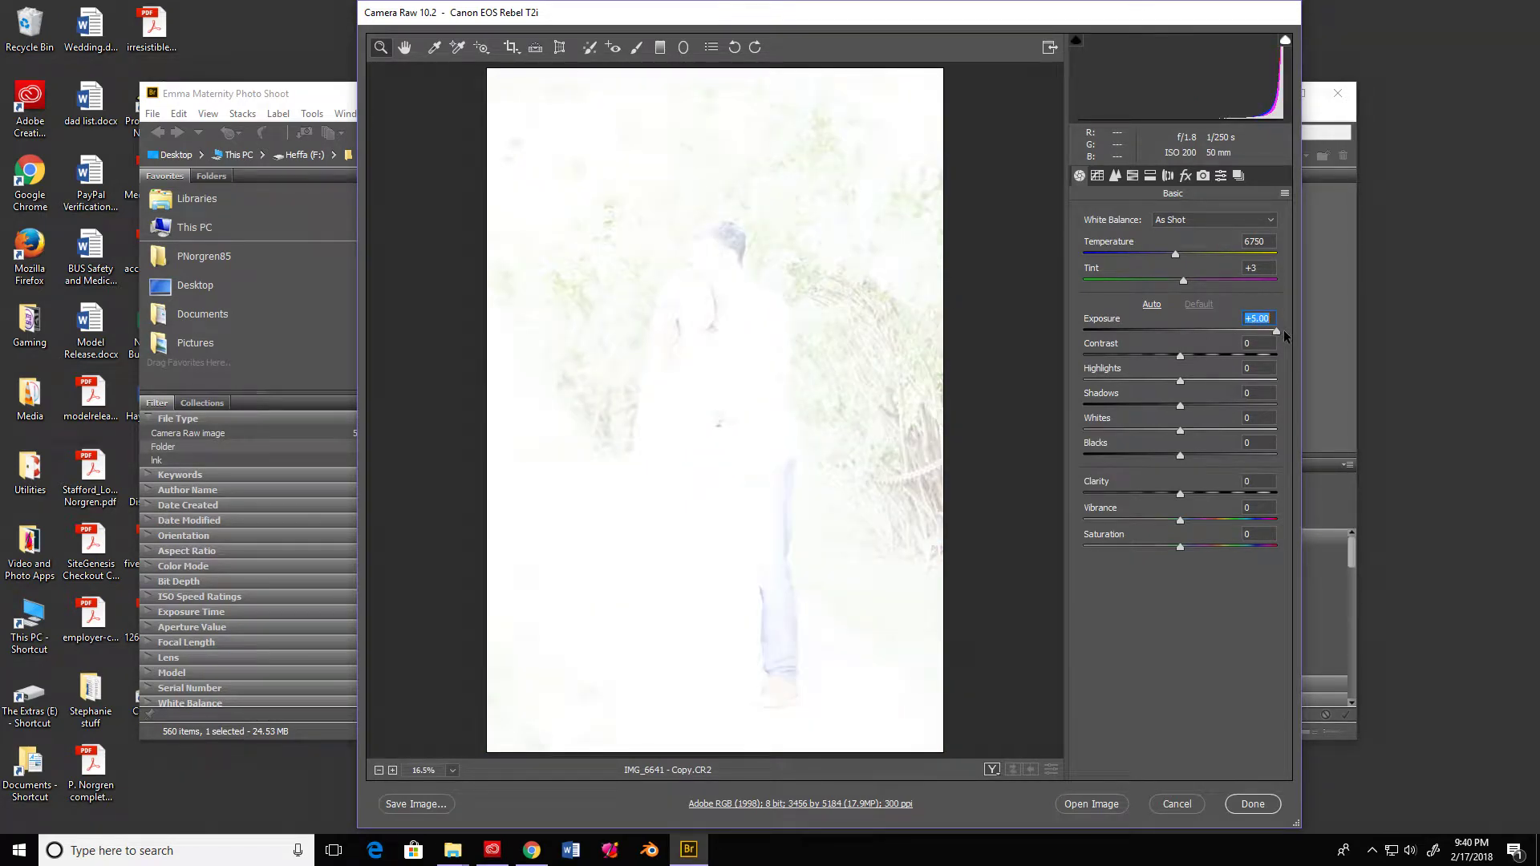
pyautogui.moveTo(1277, 330); pyautogui.dragTo(1172, 324)
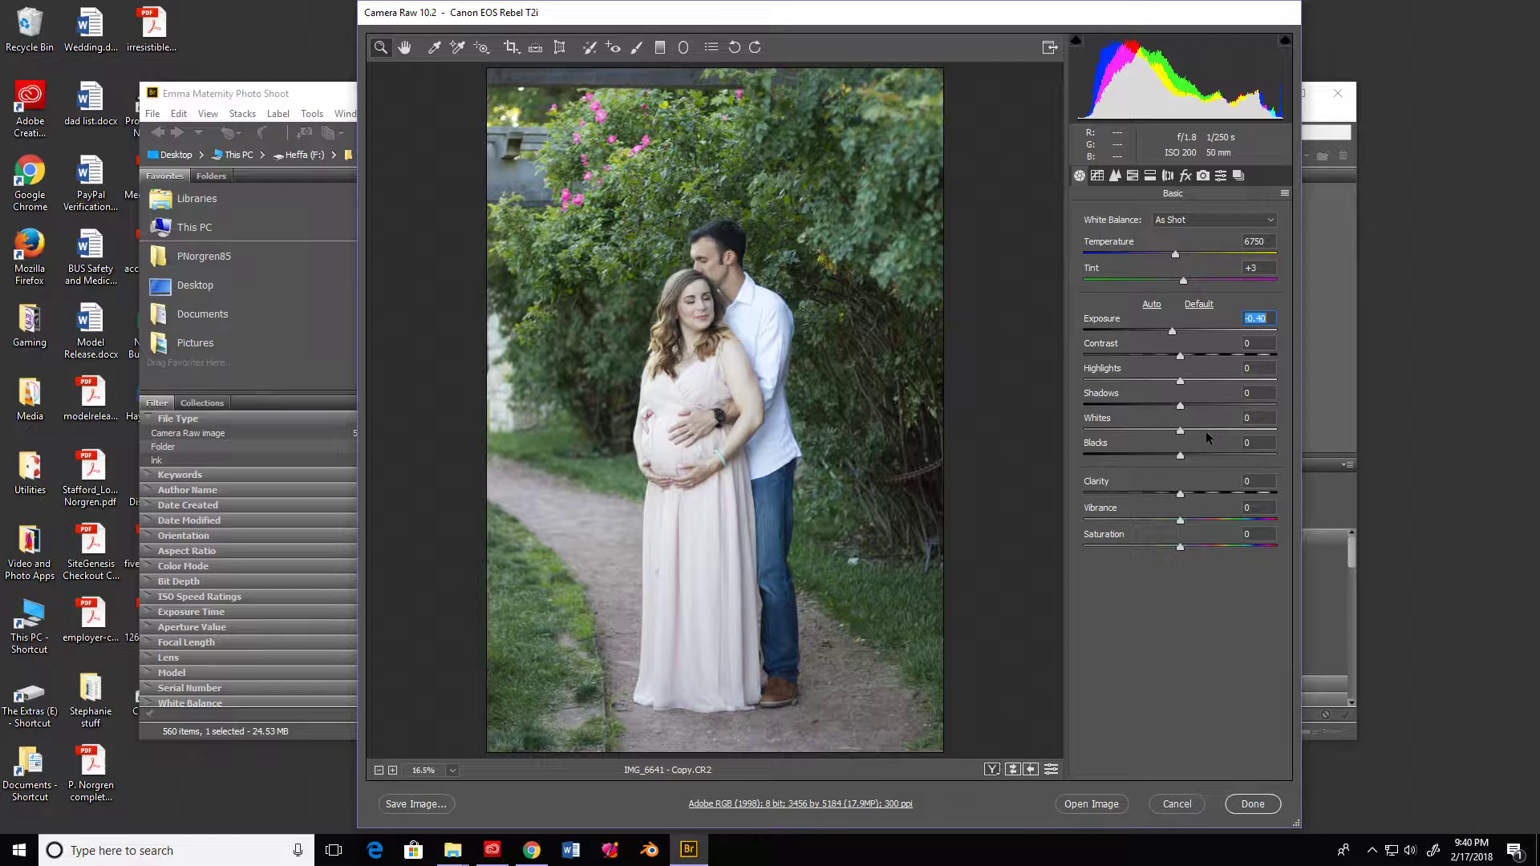
pyautogui.moveTo(1181, 433); pyautogui.dragTo(1191, 431)
pyautogui.moveTo(1193, 435); pyautogui.dragTo(1168, 454)
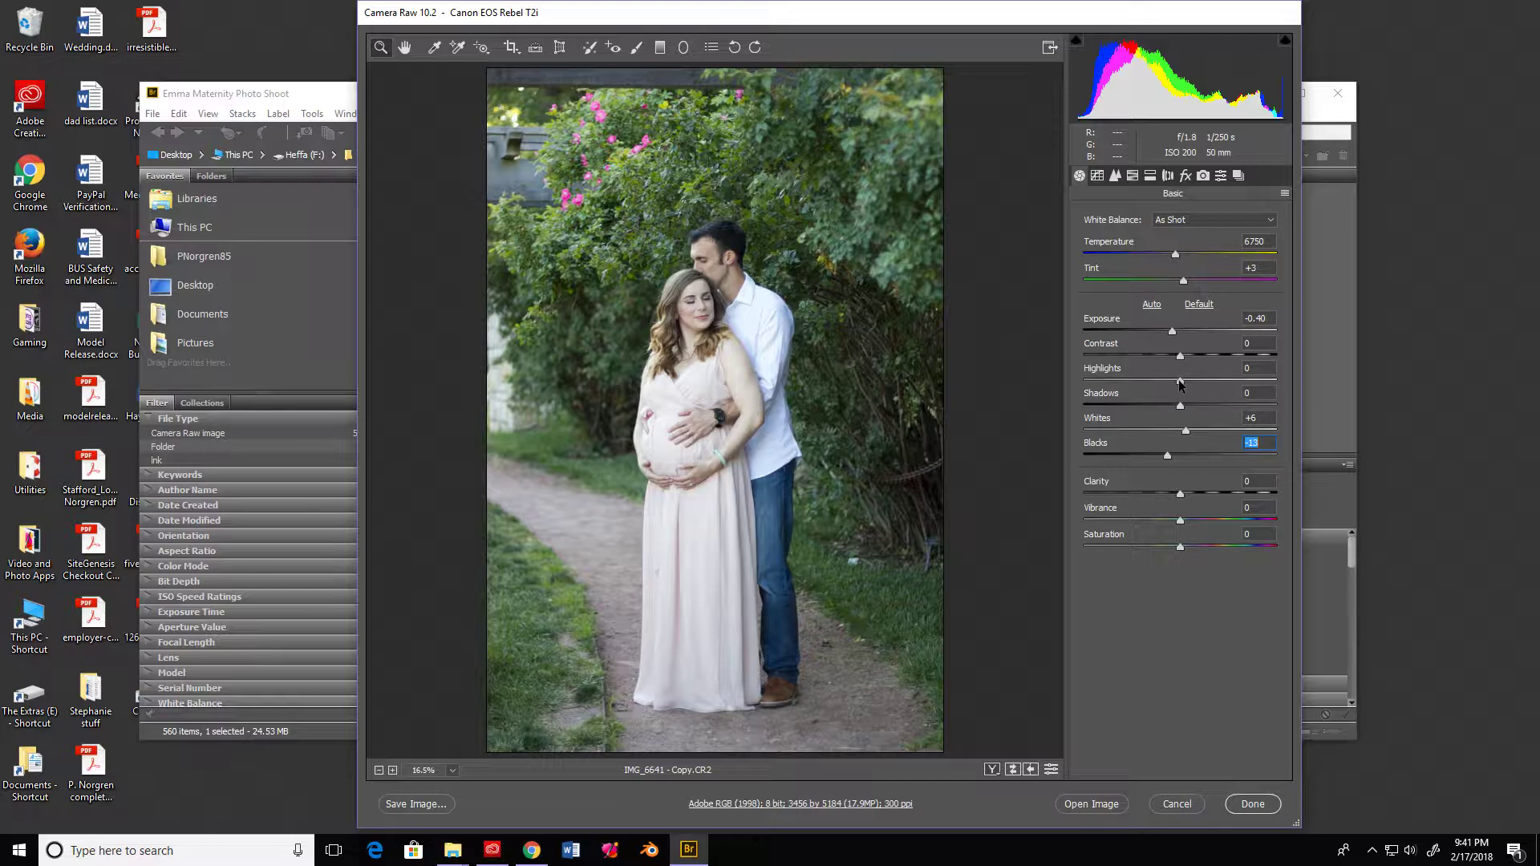
# Set the photo's Highlights to -25 and Shadows to -23
pyautogui.moveTo(1180, 384); pyautogui.dragTo(1290, 390)
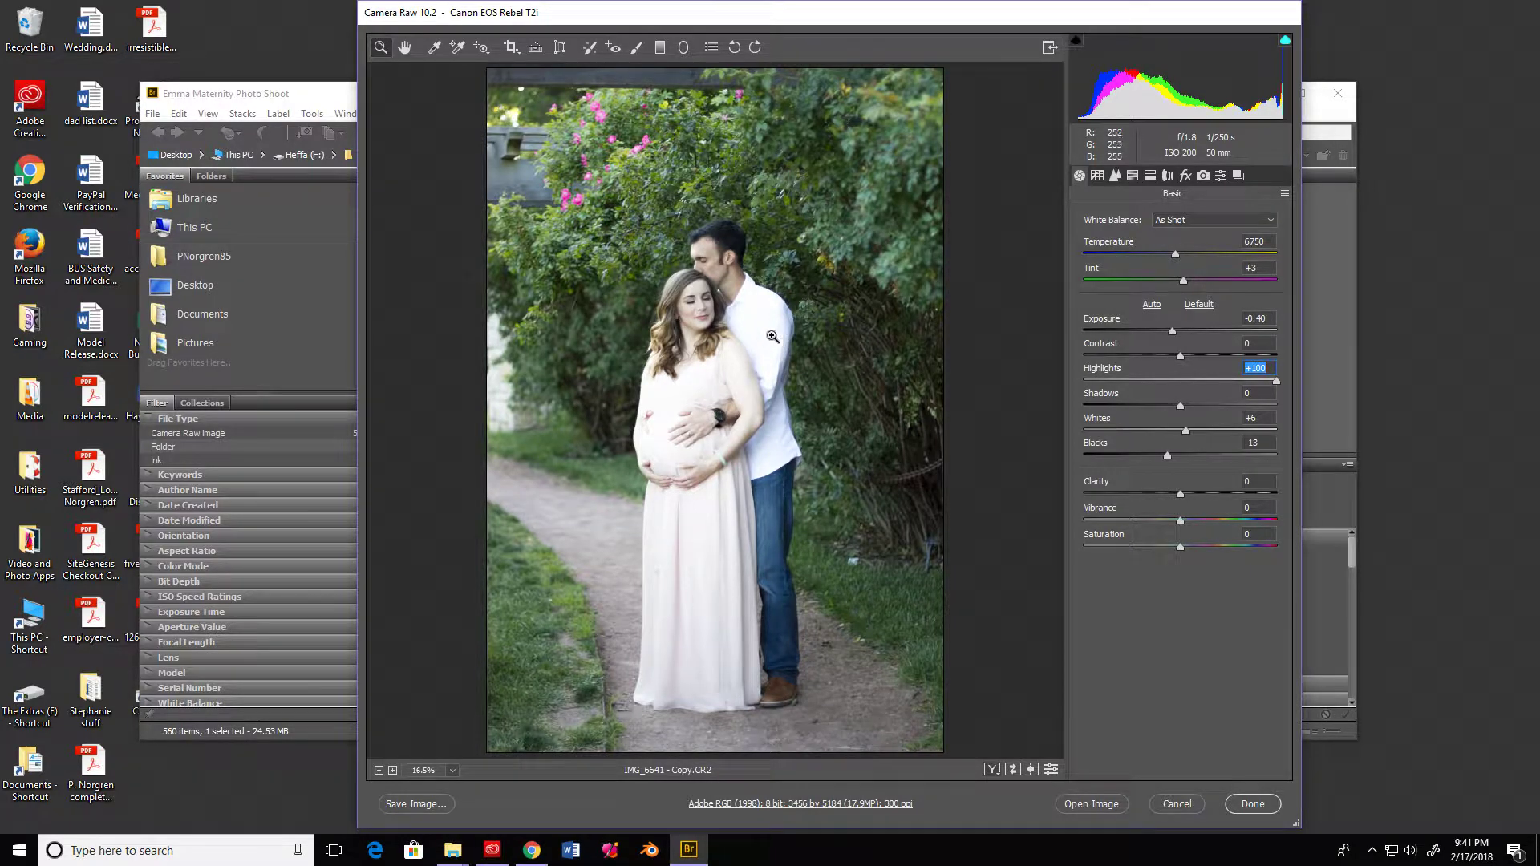
pyautogui.moveTo(1275, 385); pyautogui.dragTo(1158, 375)
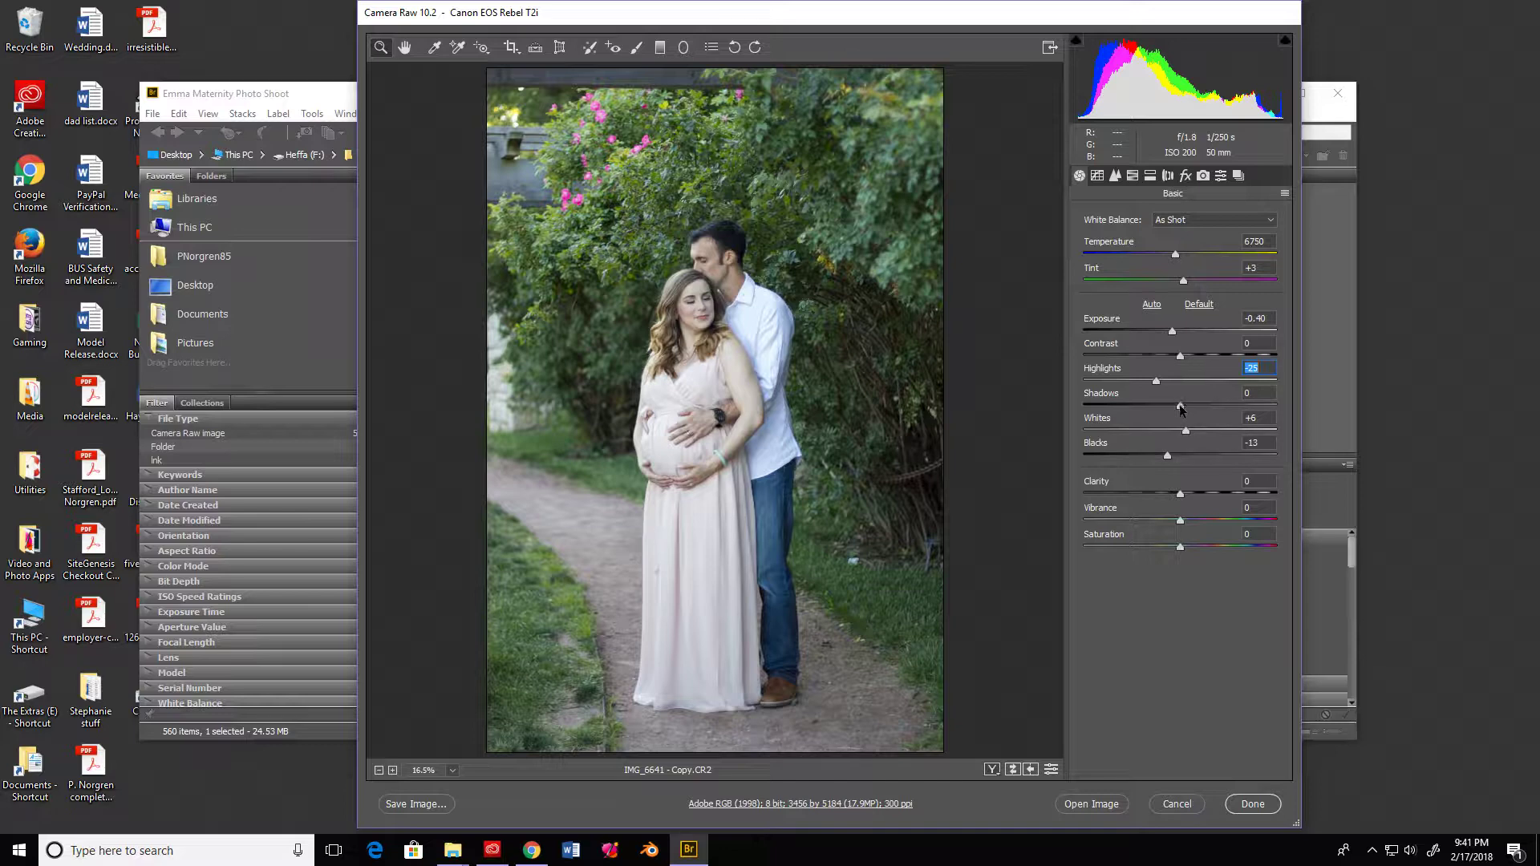
pyautogui.moveTo(1179, 405)
pyautogui.mouseDown()
pyautogui.moveTo(1083, 405)
pyautogui.moveTo(1292, 410)
pyautogui.moveTo(1091, 408)
pyautogui.moveTo(1221, 407)
pyautogui.moveTo(1142, 401)
pyautogui.moveTo(1182, 403)
pyautogui.moveTo(1157, 403)
pyautogui.mouseUp()
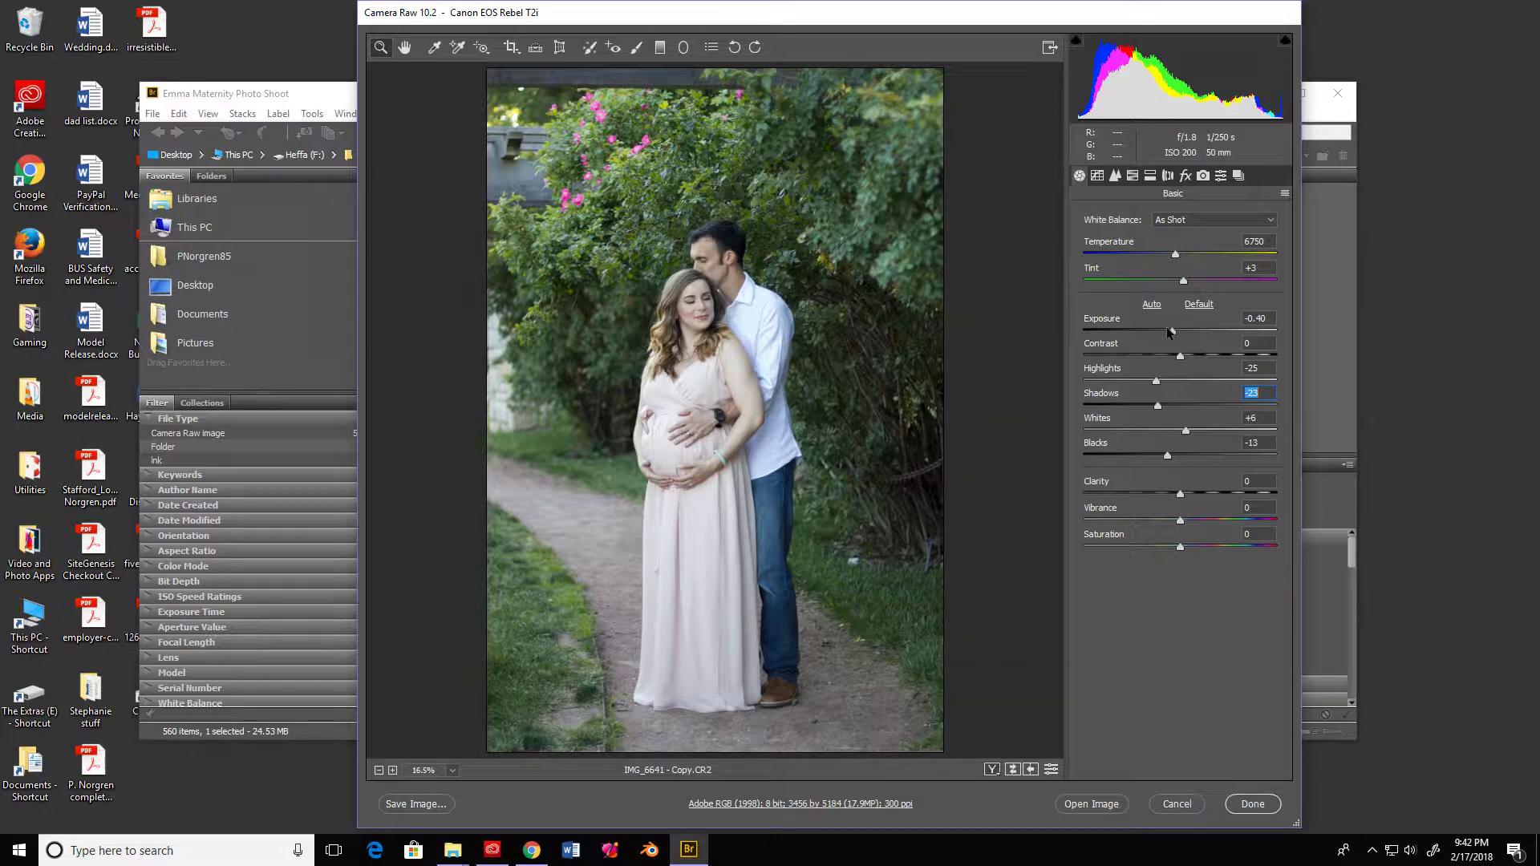
# Set Clarity to +33 and Contrast to +10, and readjust Shadows to -20 and Blacks to -9
pyautogui.click(1180, 494)
pyautogui.moveTo(1180, 495); pyautogui.dragTo(1310, 499)
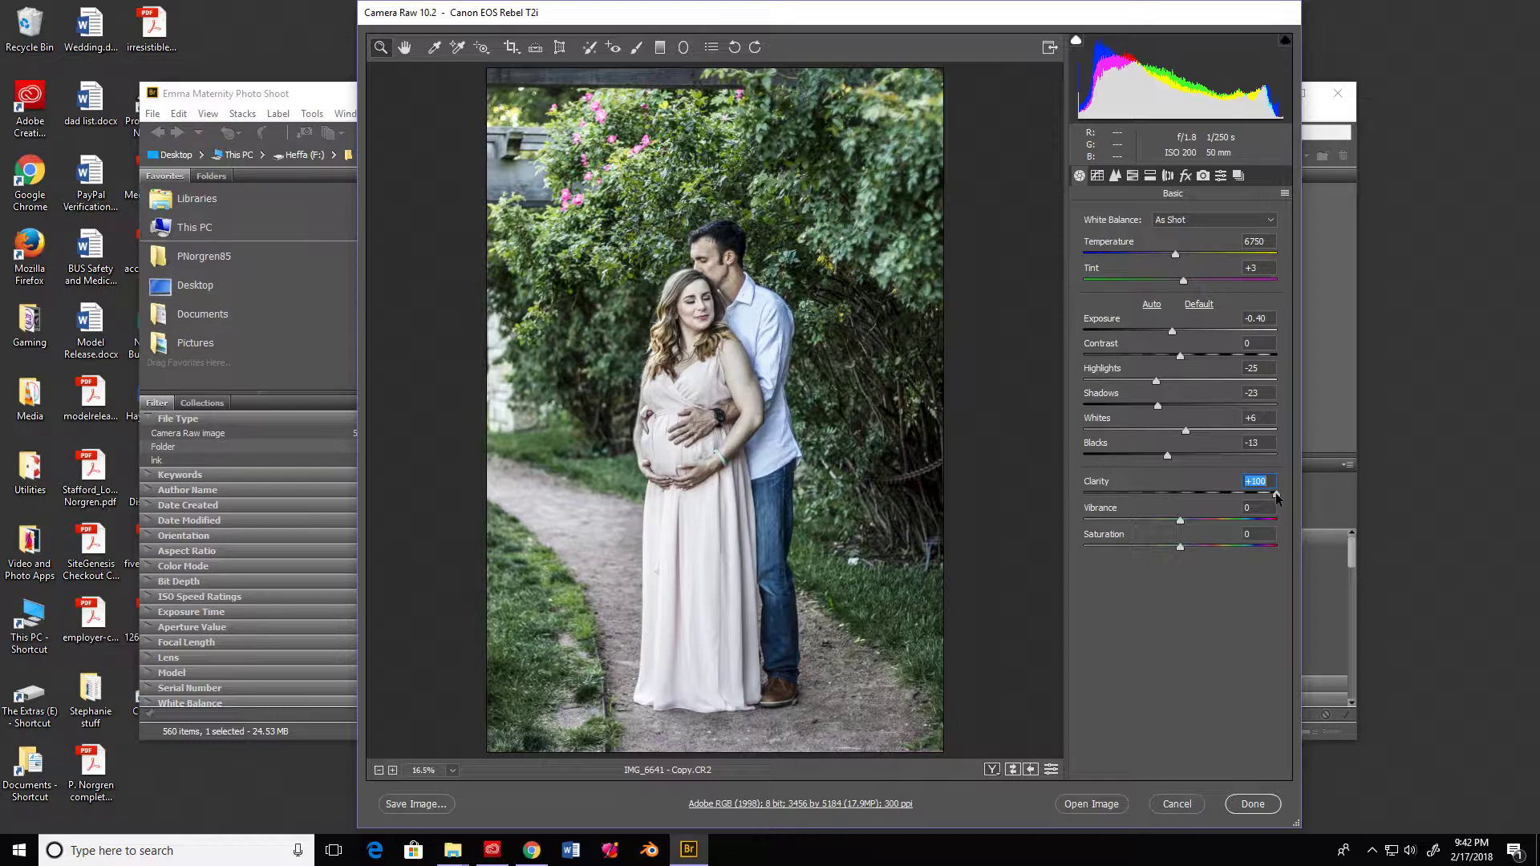
pyautogui.moveTo(1277, 497); pyautogui.dragTo(1213, 495)
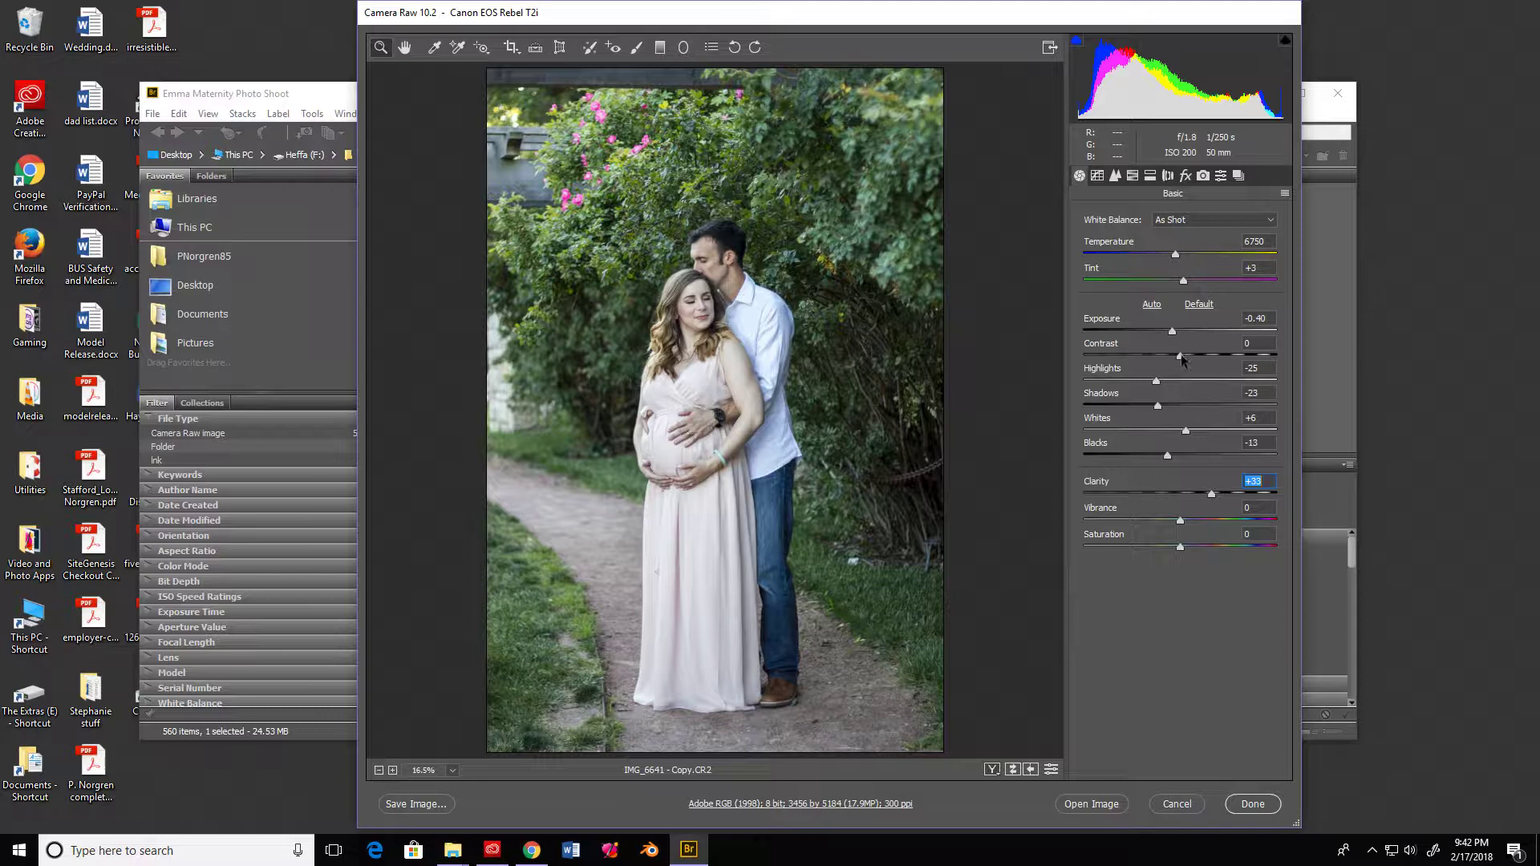
pyautogui.moveTo(1180, 358); pyautogui.dragTo(1190, 360)
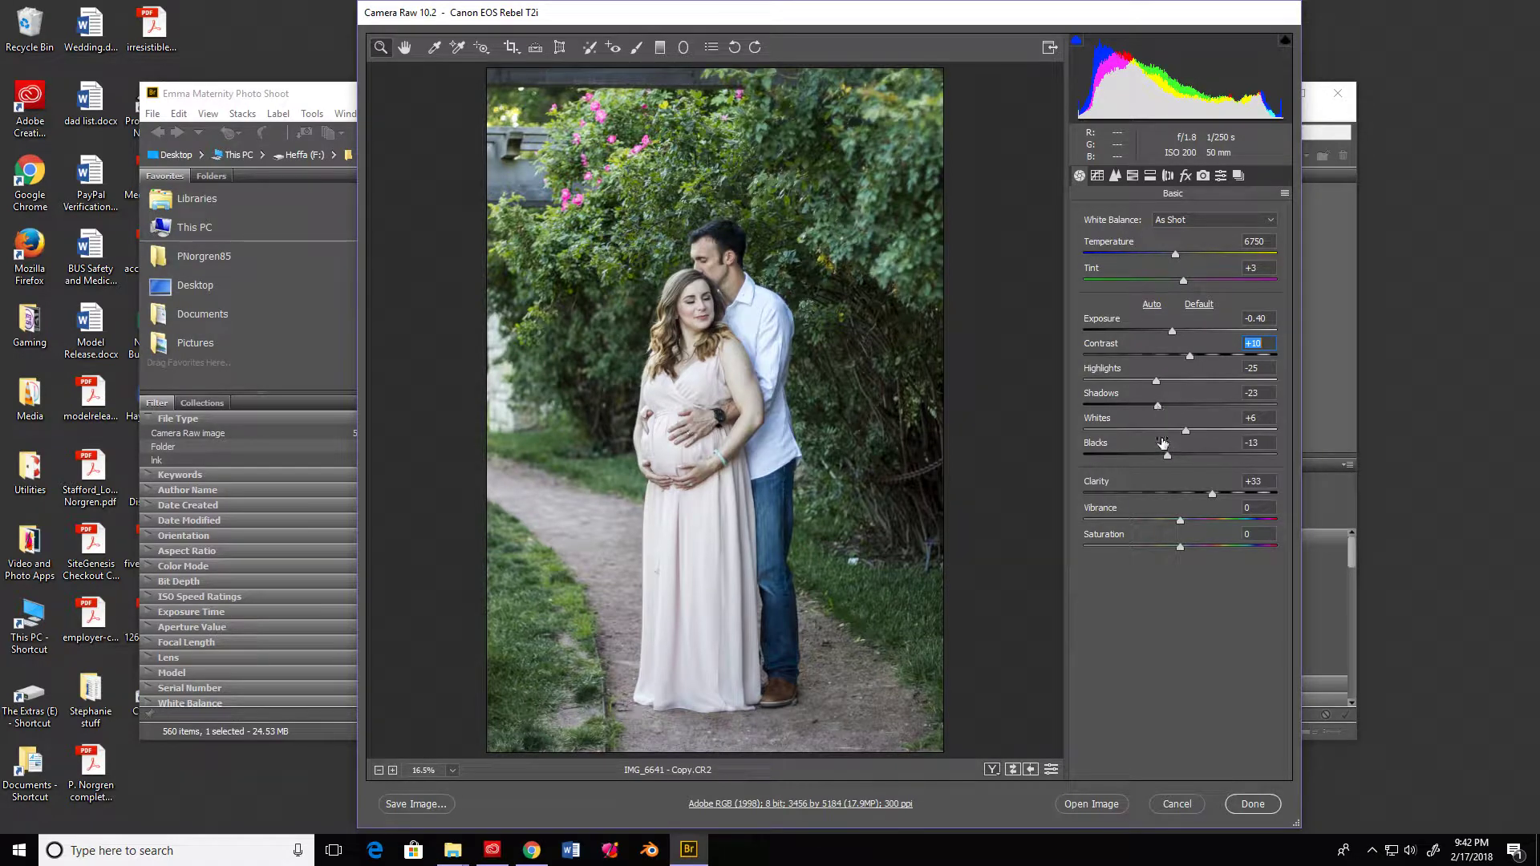
pyautogui.moveTo(1159, 408); pyautogui.dragTo(1171, 454)
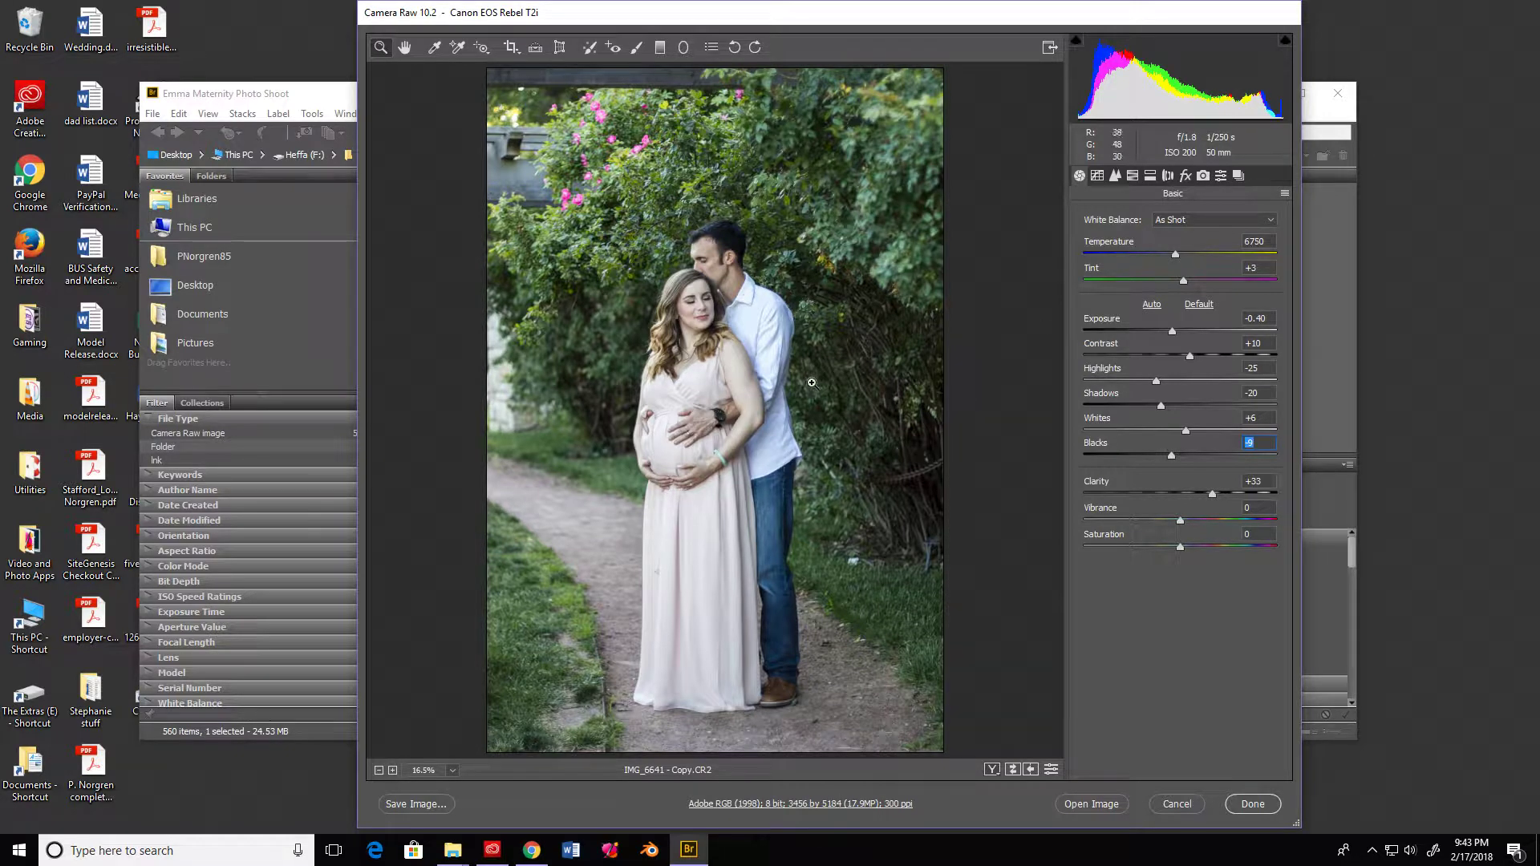
# Compare the edited photo with the original in the before/after views, and return to the single view
pyautogui.click(991, 772)
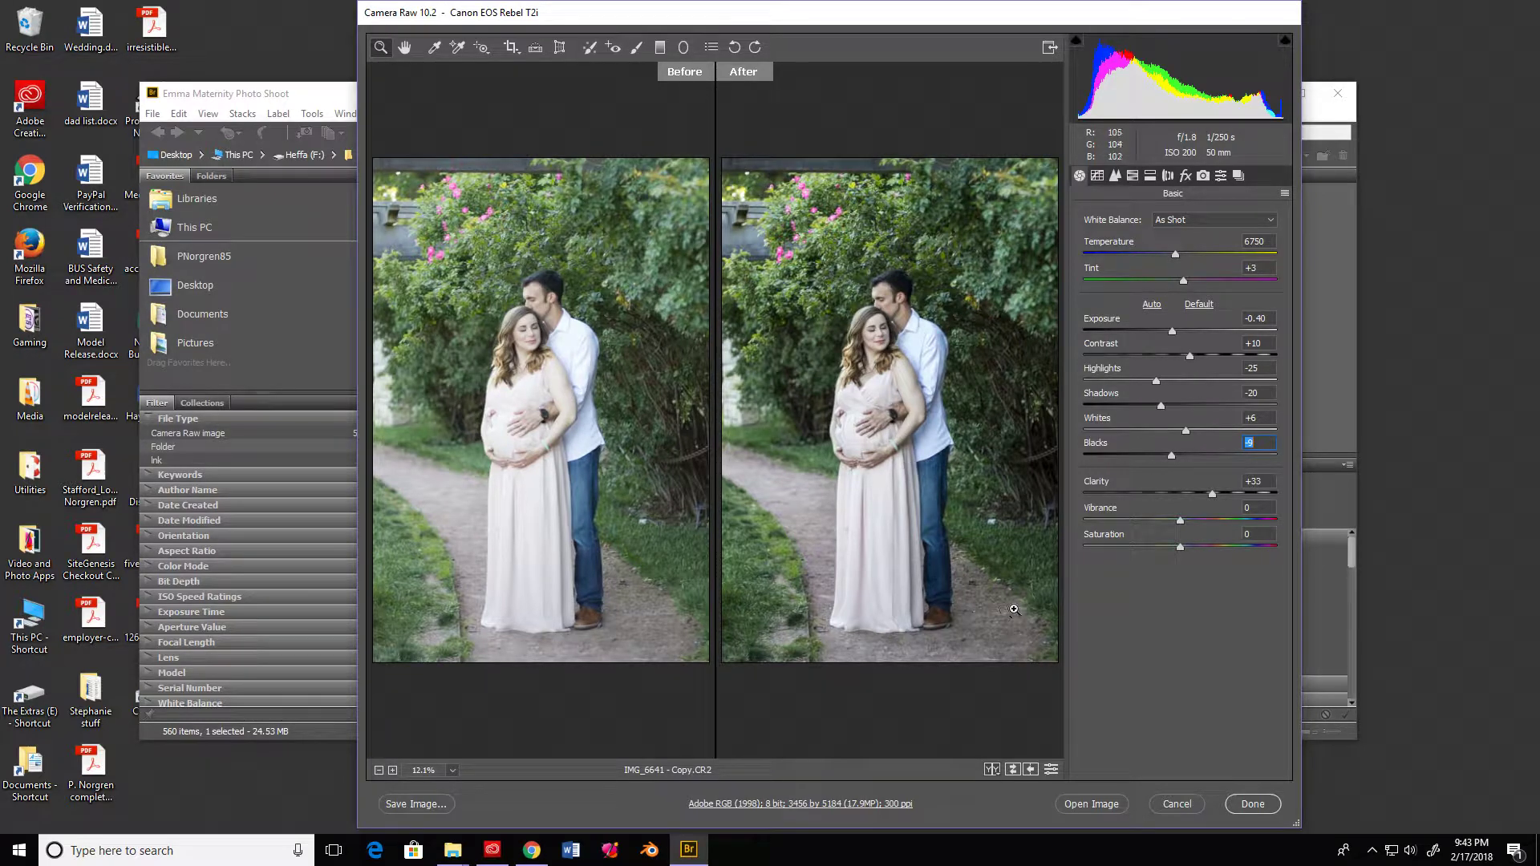
pyautogui.click(993, 769)
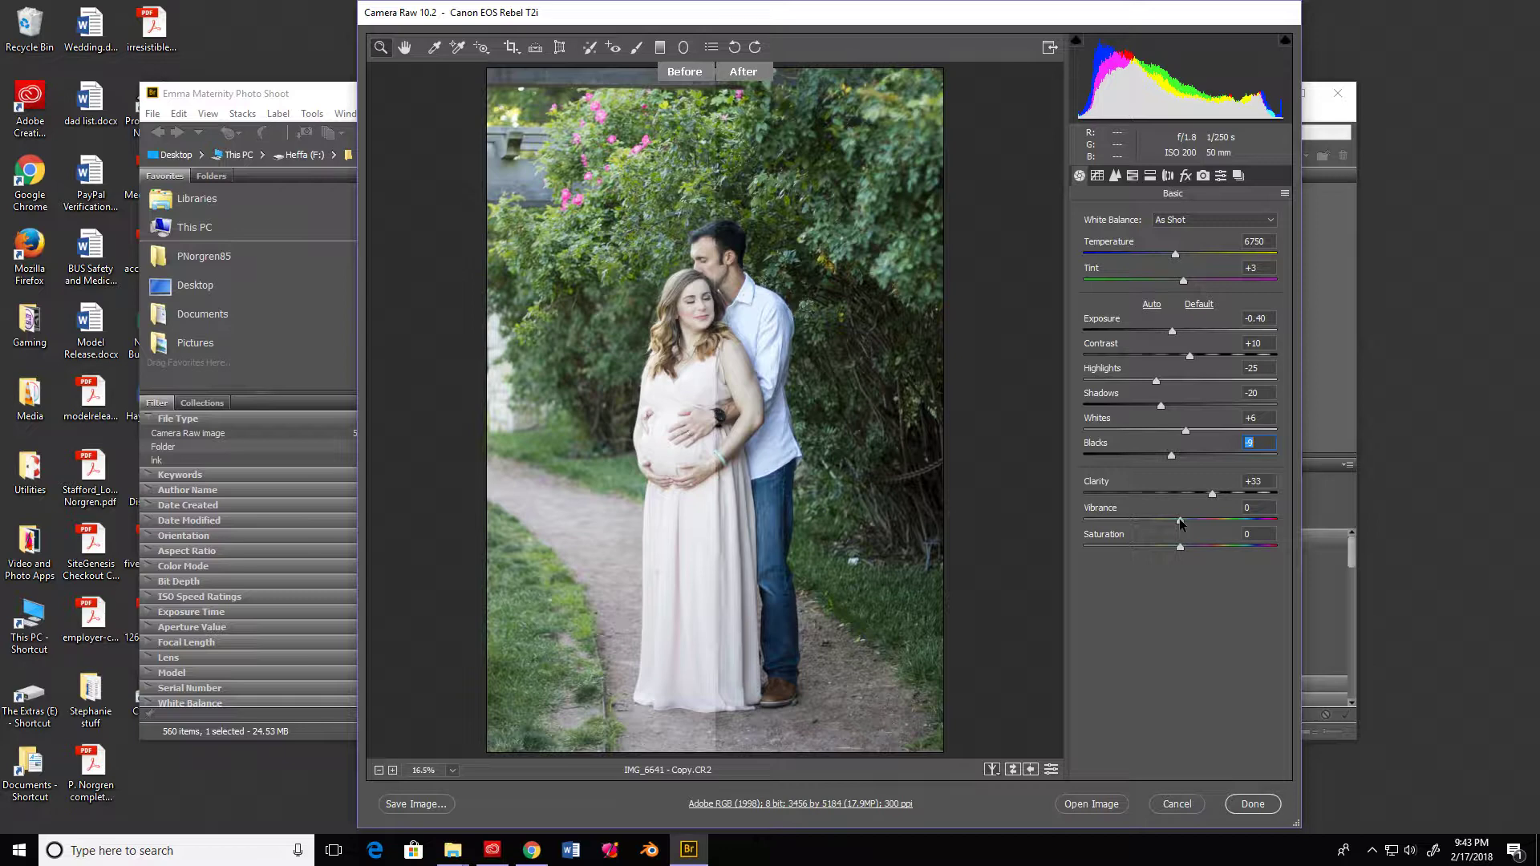
pyautogui.click(992, 769)
pyautogui.click(992, 769)
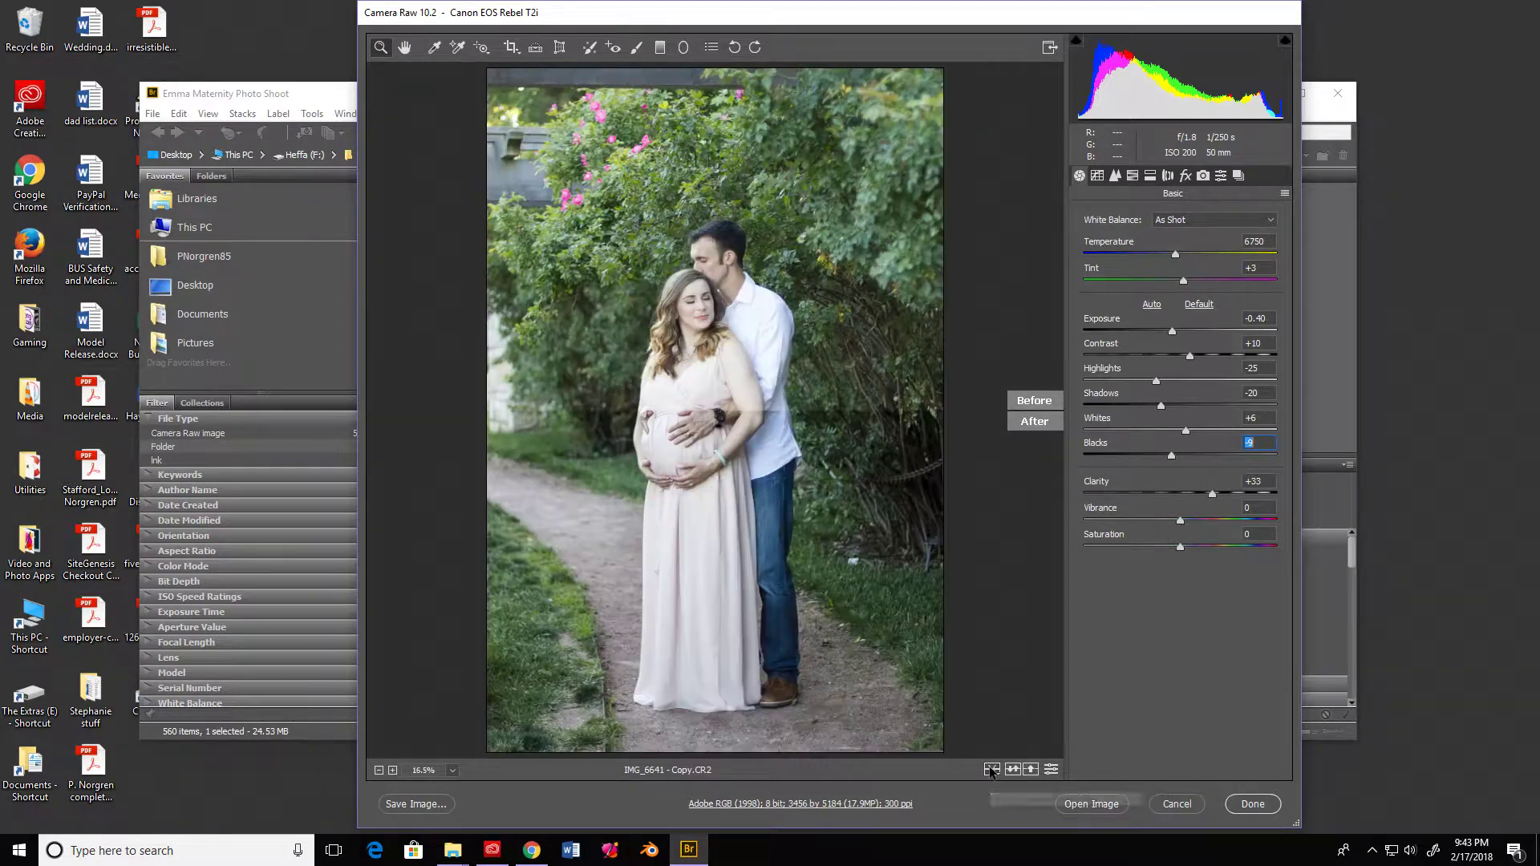
pyautogui.click(992, 770)
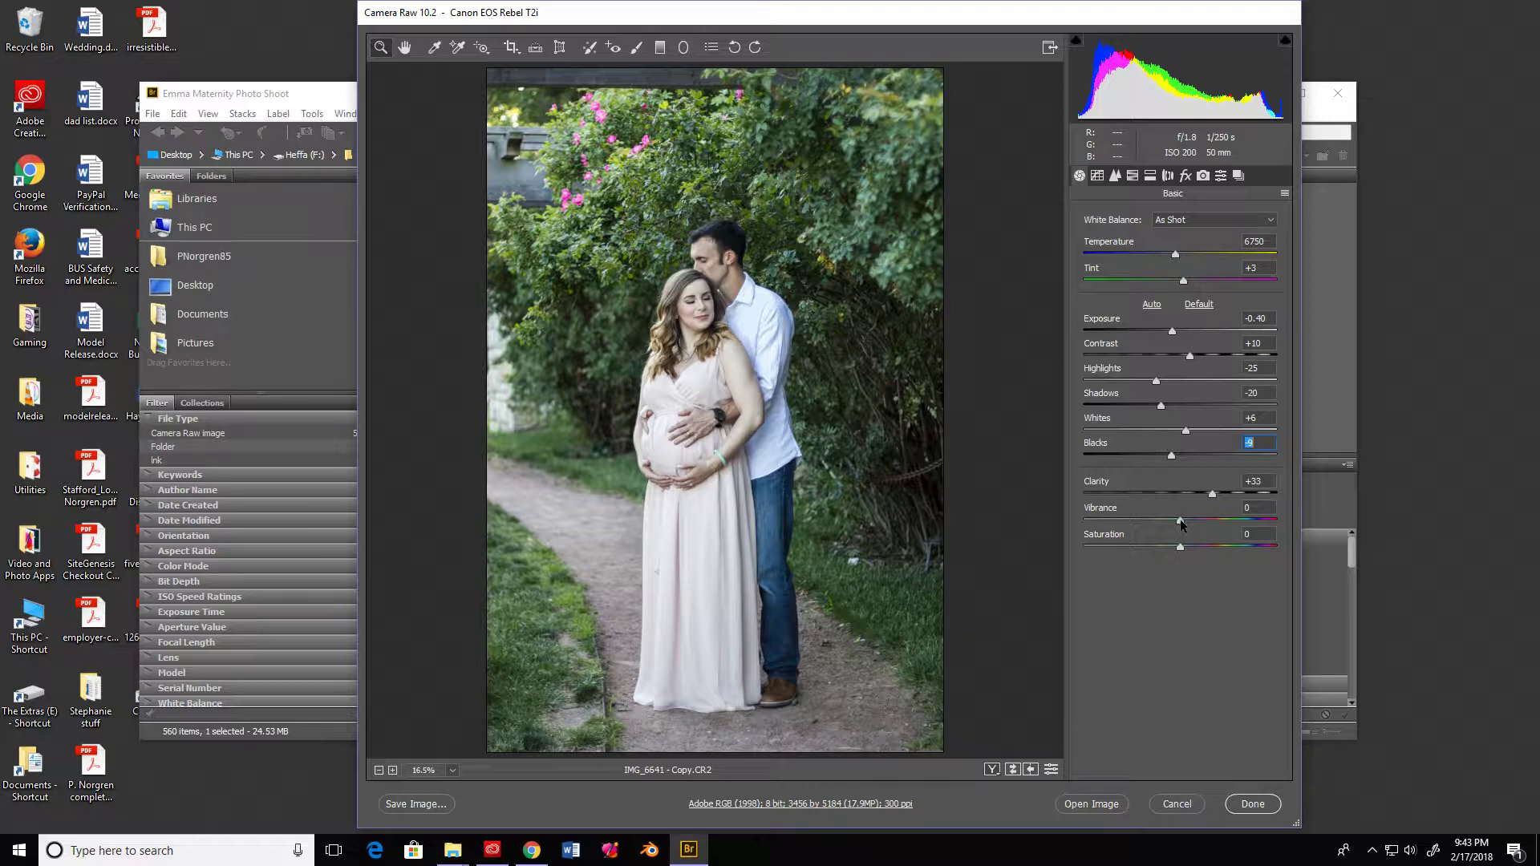
# Set the photo's Vibrance to +13 and Saturation to +7
pyautogui.moveTo(1179, 521); pyautogui.dragTo(1116, 520)
pyautogui.moveTo(1102, 520); pyautogui.dragTo(1052, 520)
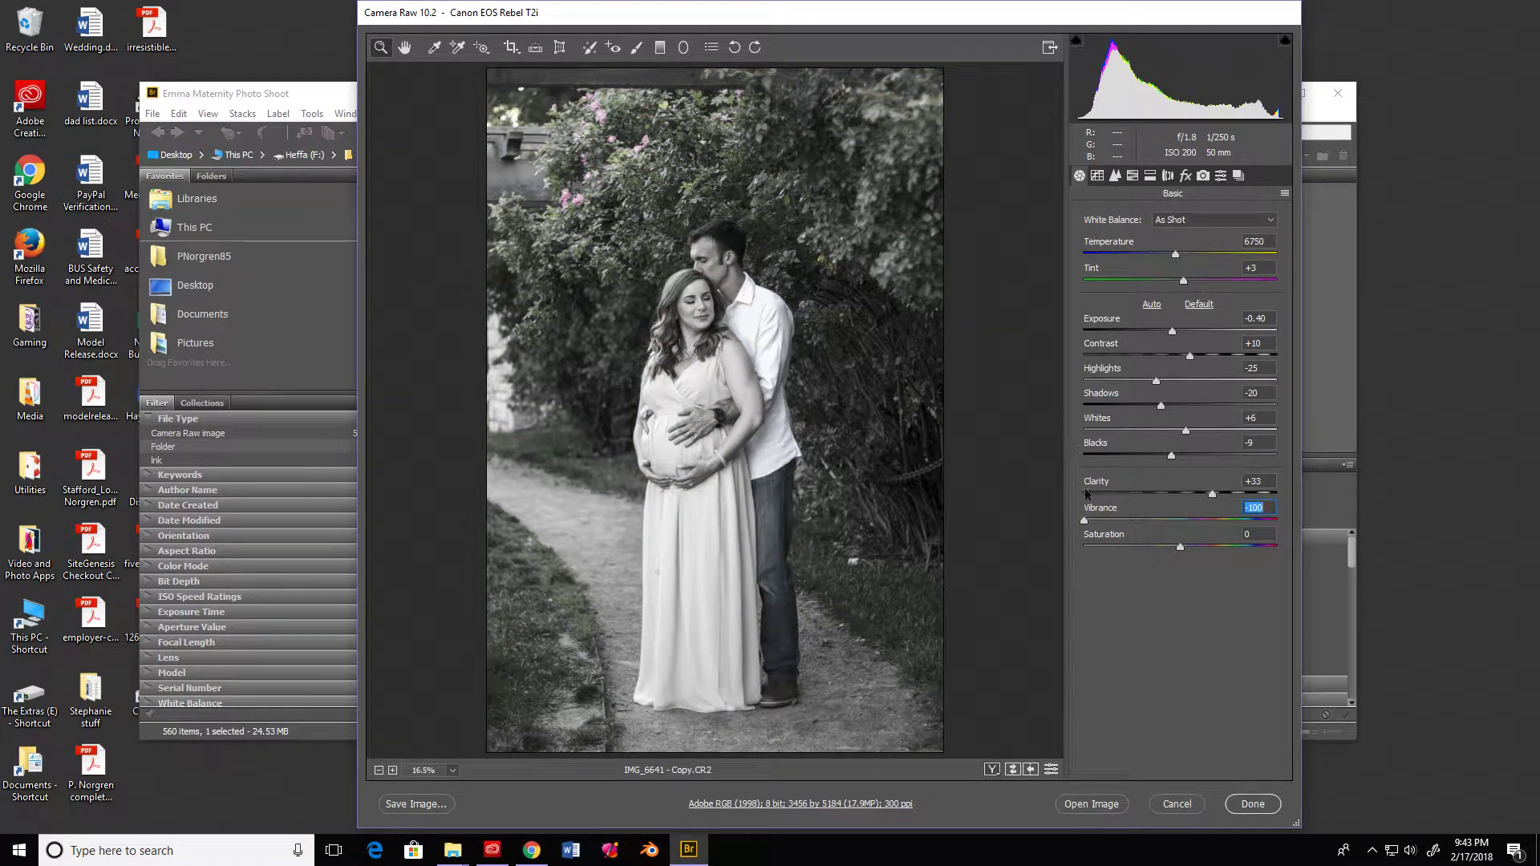
pyautogui.moveTo(1085, 520); pyautogui.dragTo(1079, 553)
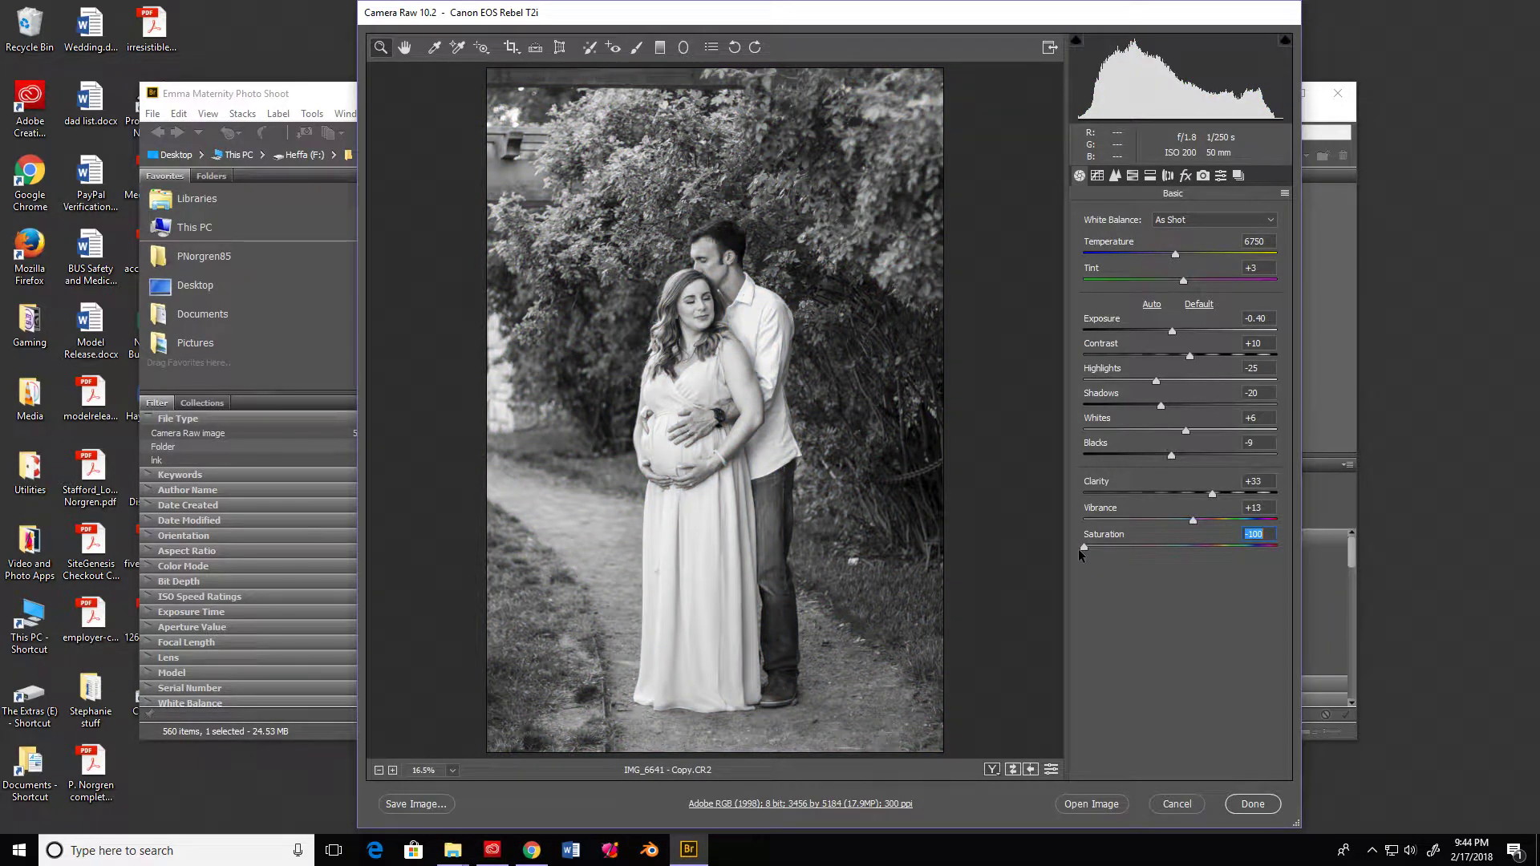
pyautogui.moveTo(1080, 553); pyautogui.dragTo(1188, 550)
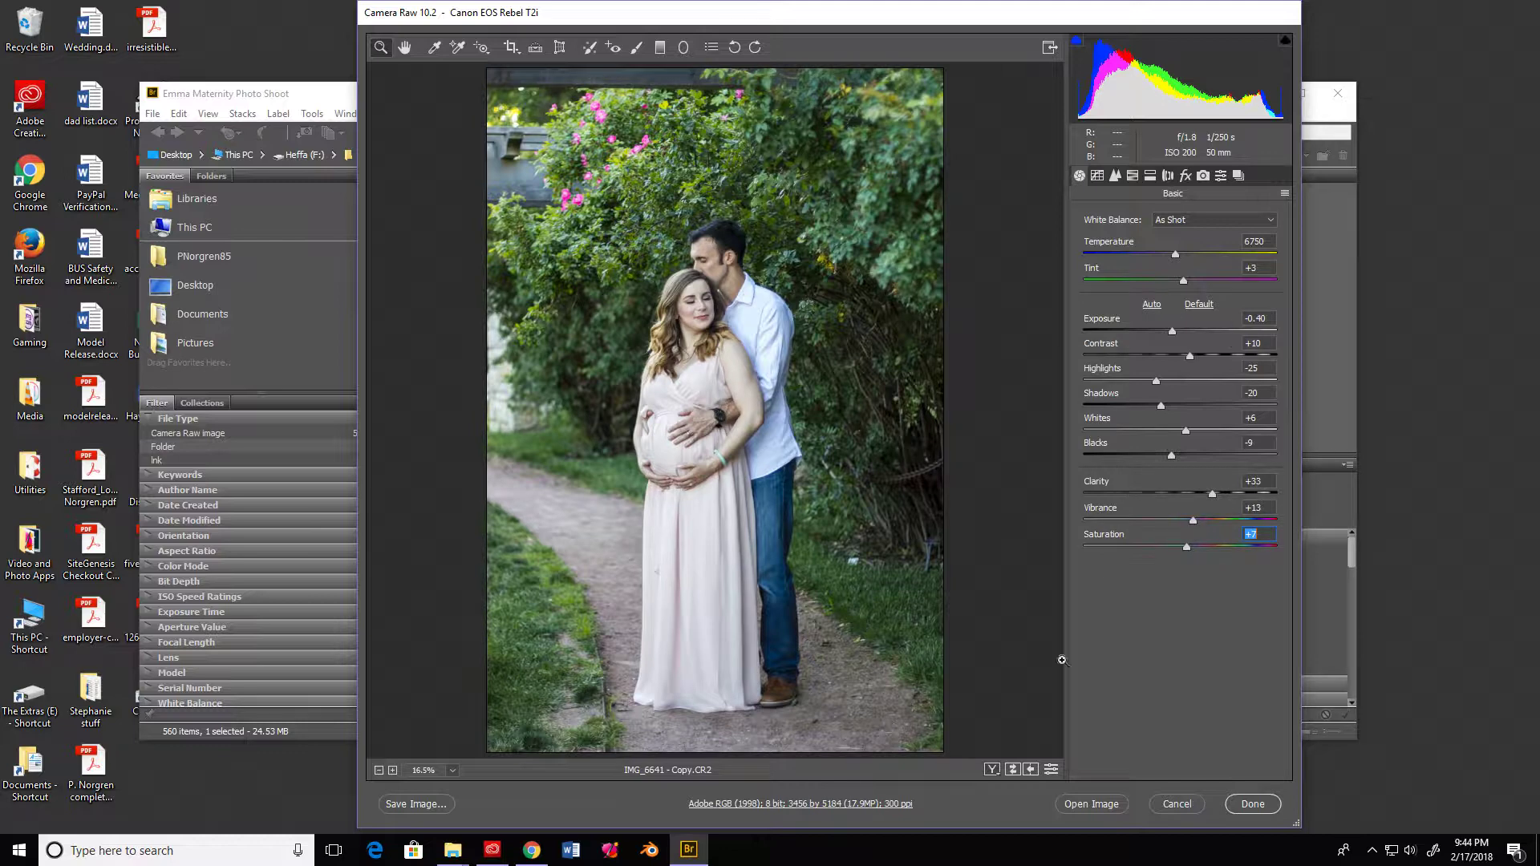
# Compare the color adjustments side by side with the original photo, and return to the single view
pyautogui.click(992, 769)
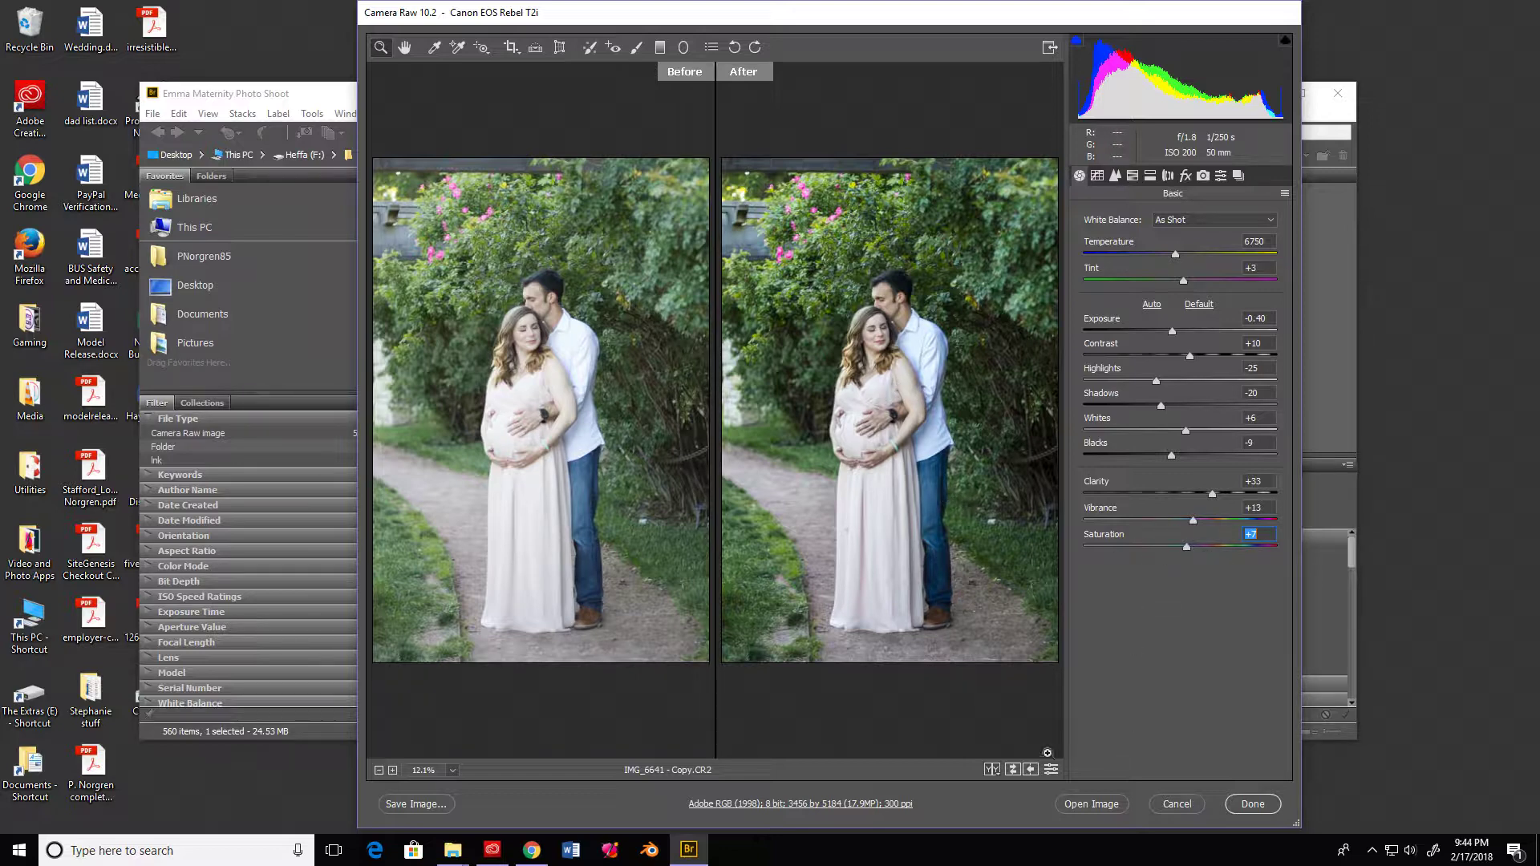
pyautogui.click(992, 770)
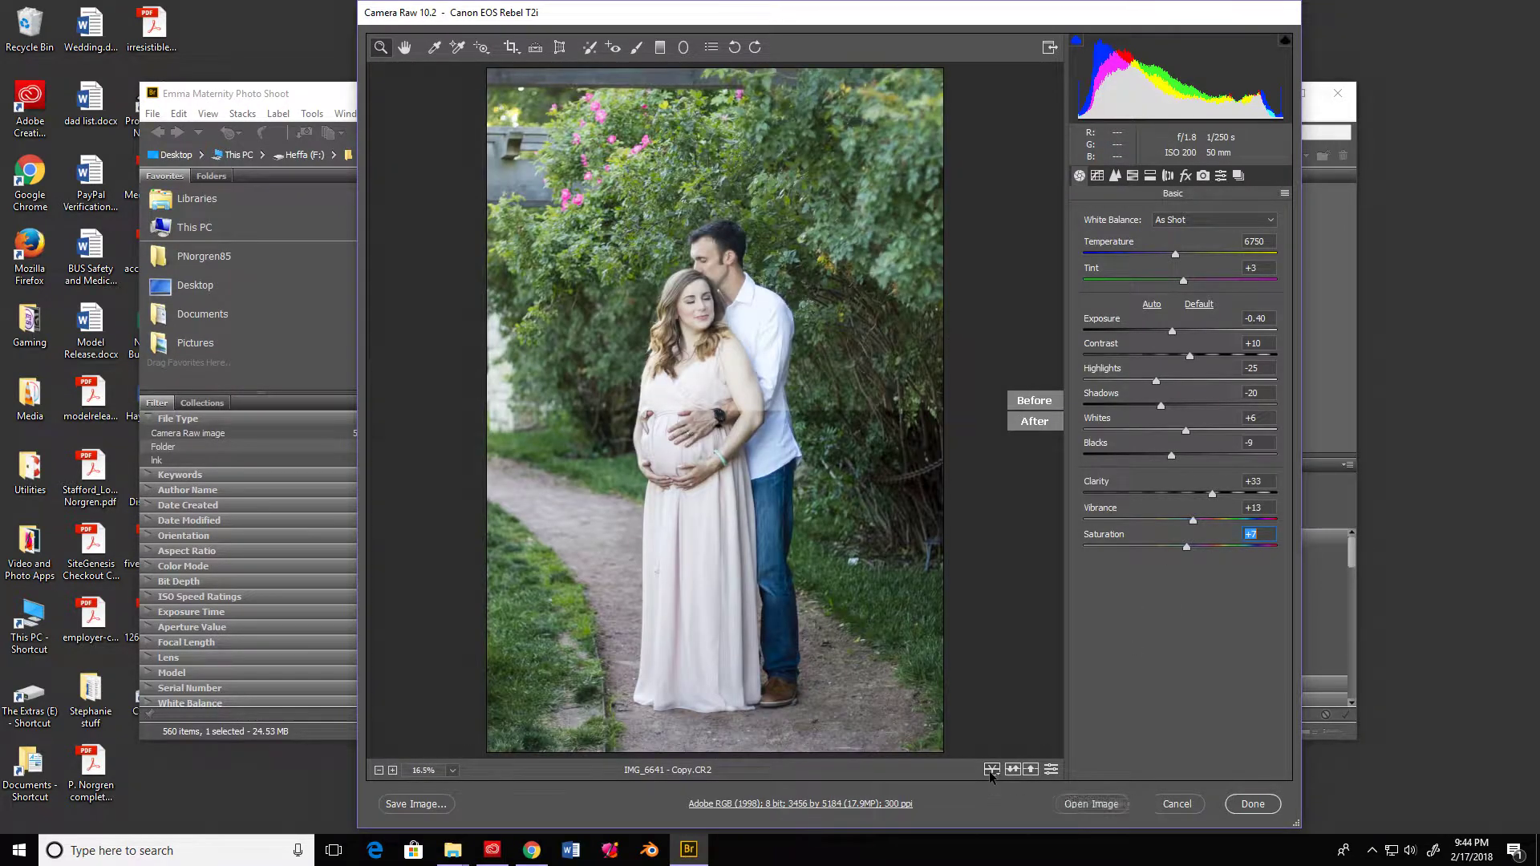
pyautogui.click(992, 770)
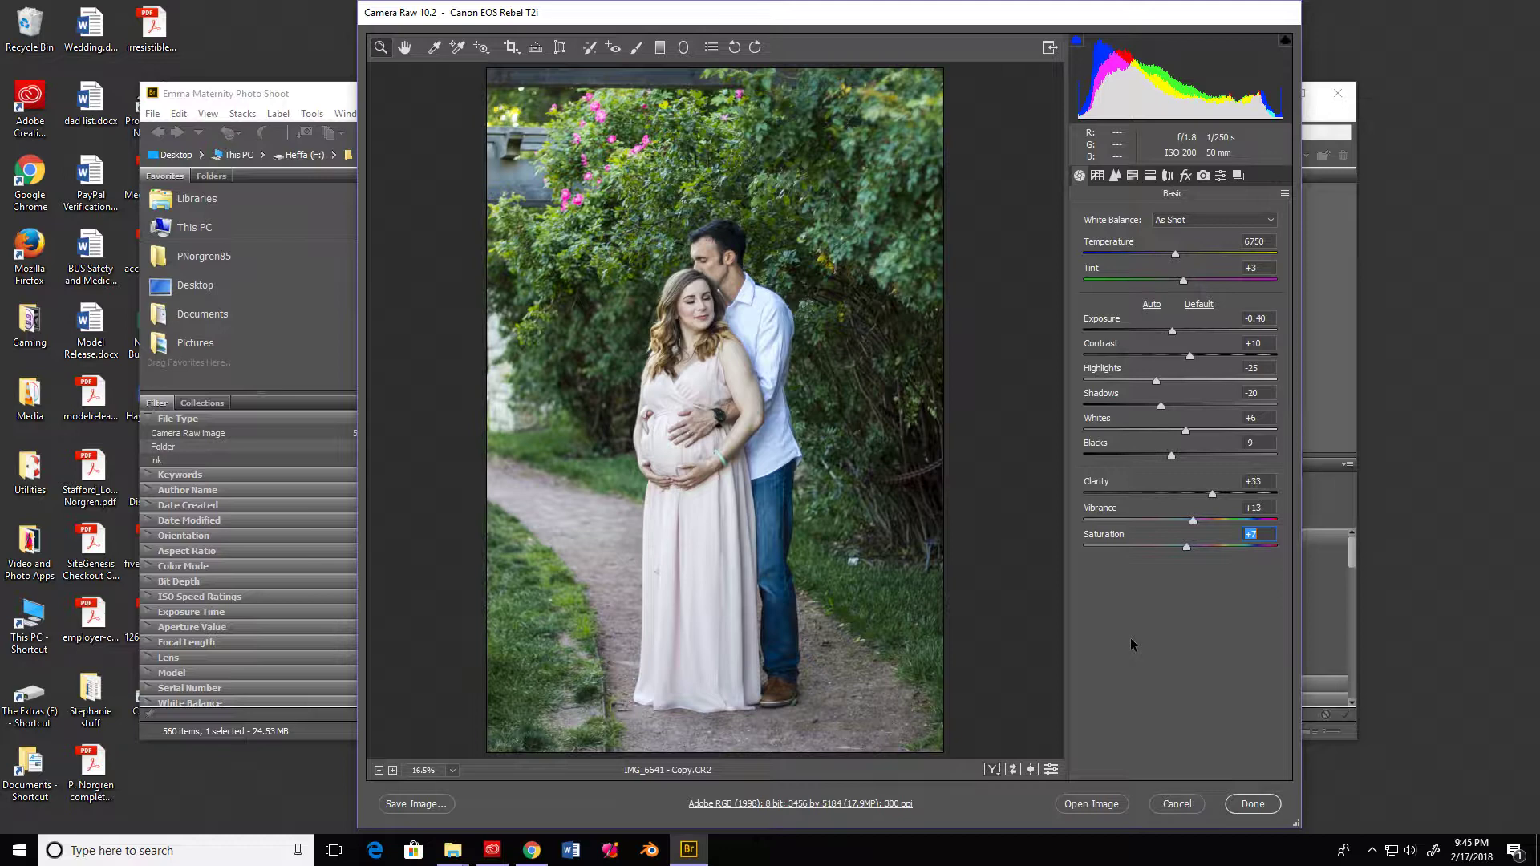
# Raise the Blacks slightly and open the adjusted photo in Photoshop as a smart object
pyautogui.click(1172, 454)
pyautogui.moveTo(1172, 454)
pyautogui.mouseDown()
pyautogui.moveTo(1192, 455)
pyautogui.moveTo(1178, 456)
pyautogui.mouseUp()
pyautogui.press('shift')
pyautogui.keyDown('shift'); pyautogui.click(1095, 804); pyautogui.keyUp('shift')
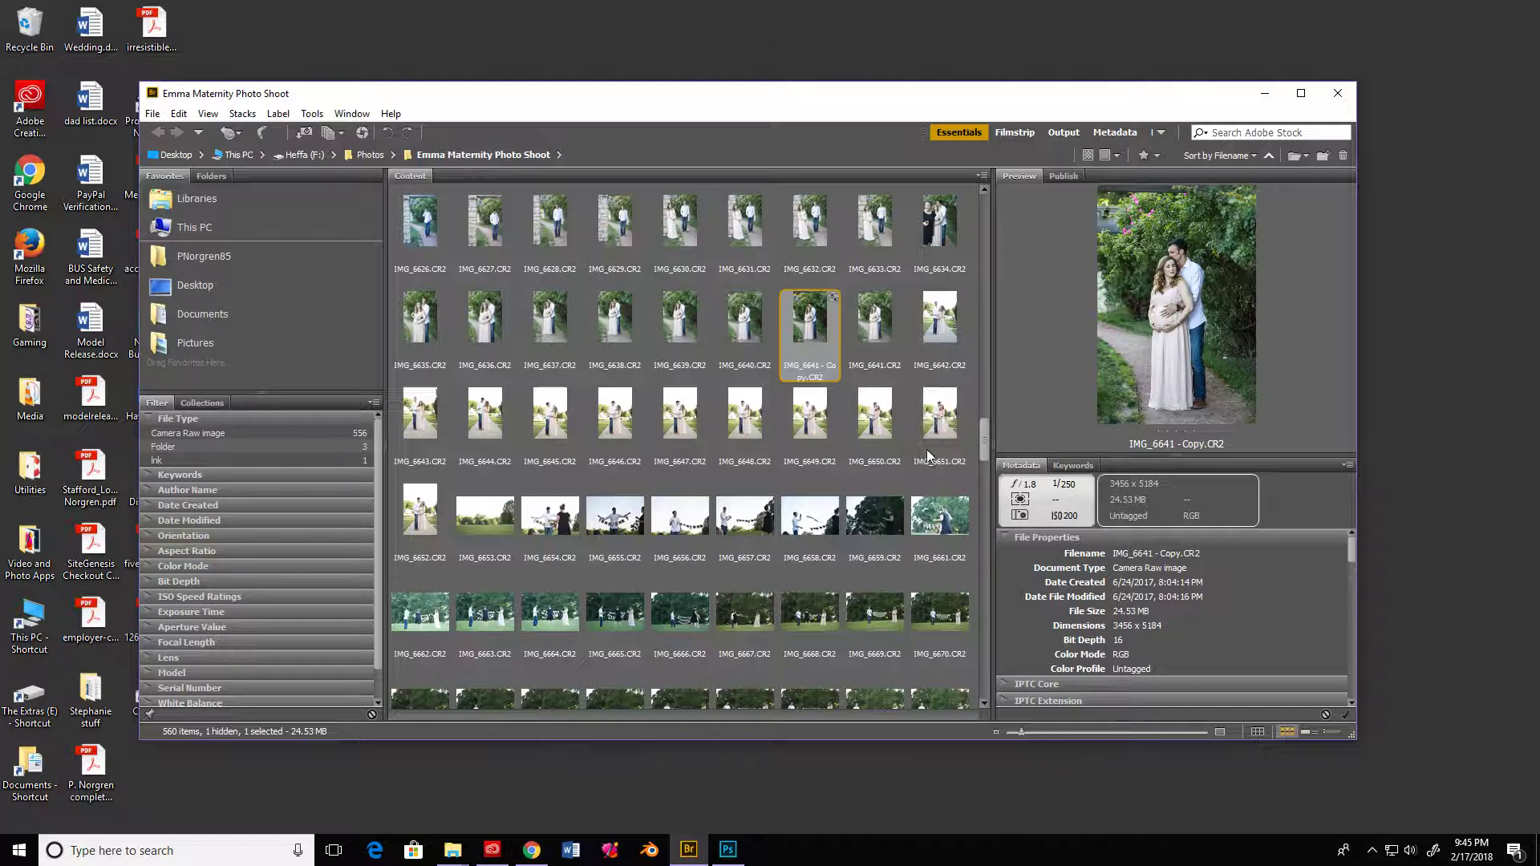
pyautogui.click(730, 847)
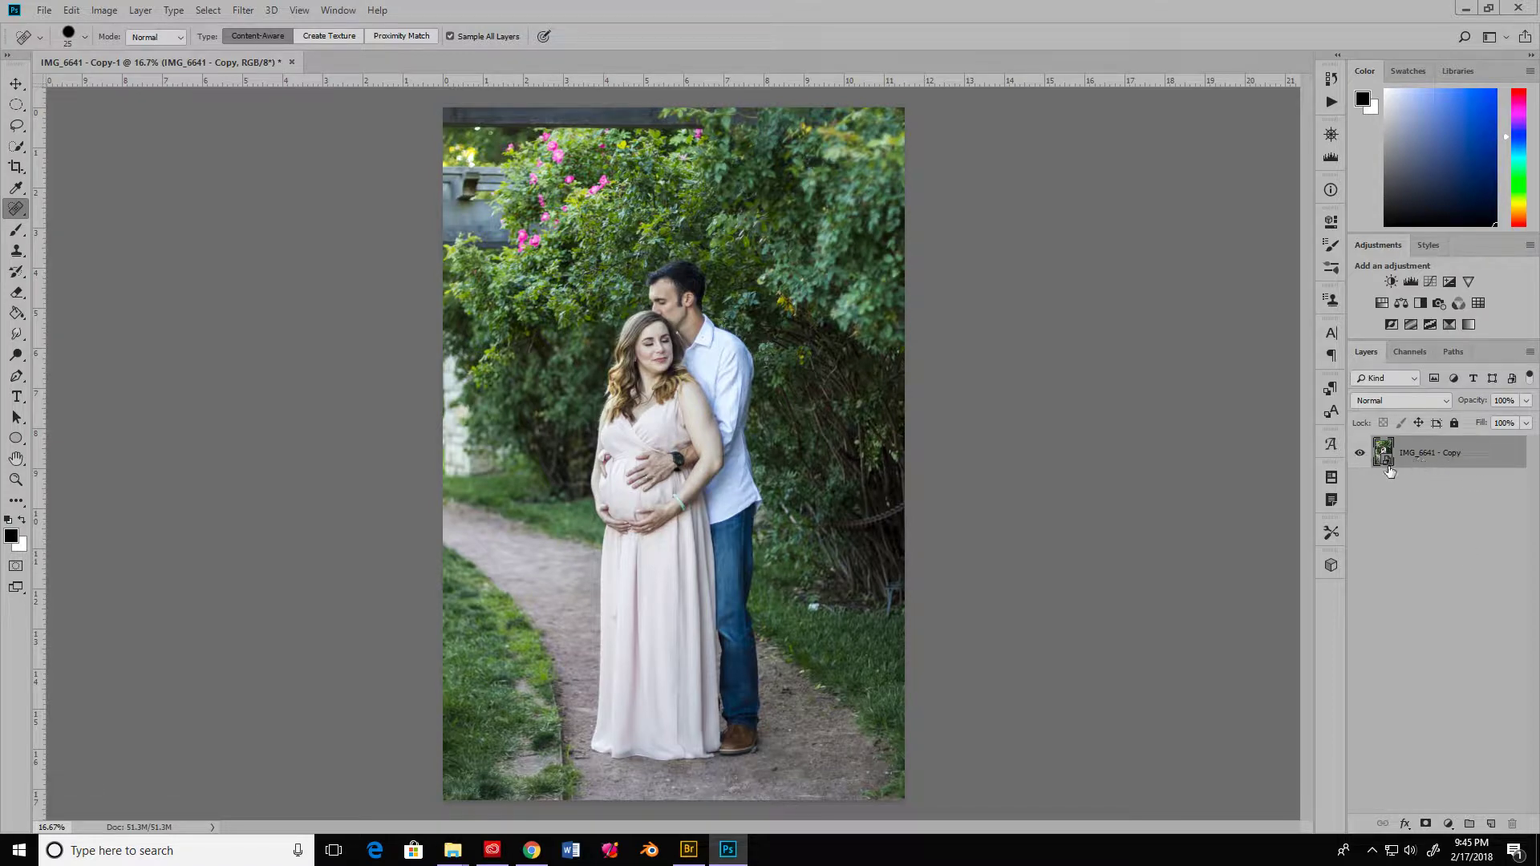
# Toggle the visibility of the IMG_6641 - Copy layer off and on to check it
pyautogui.click(1361, 455)
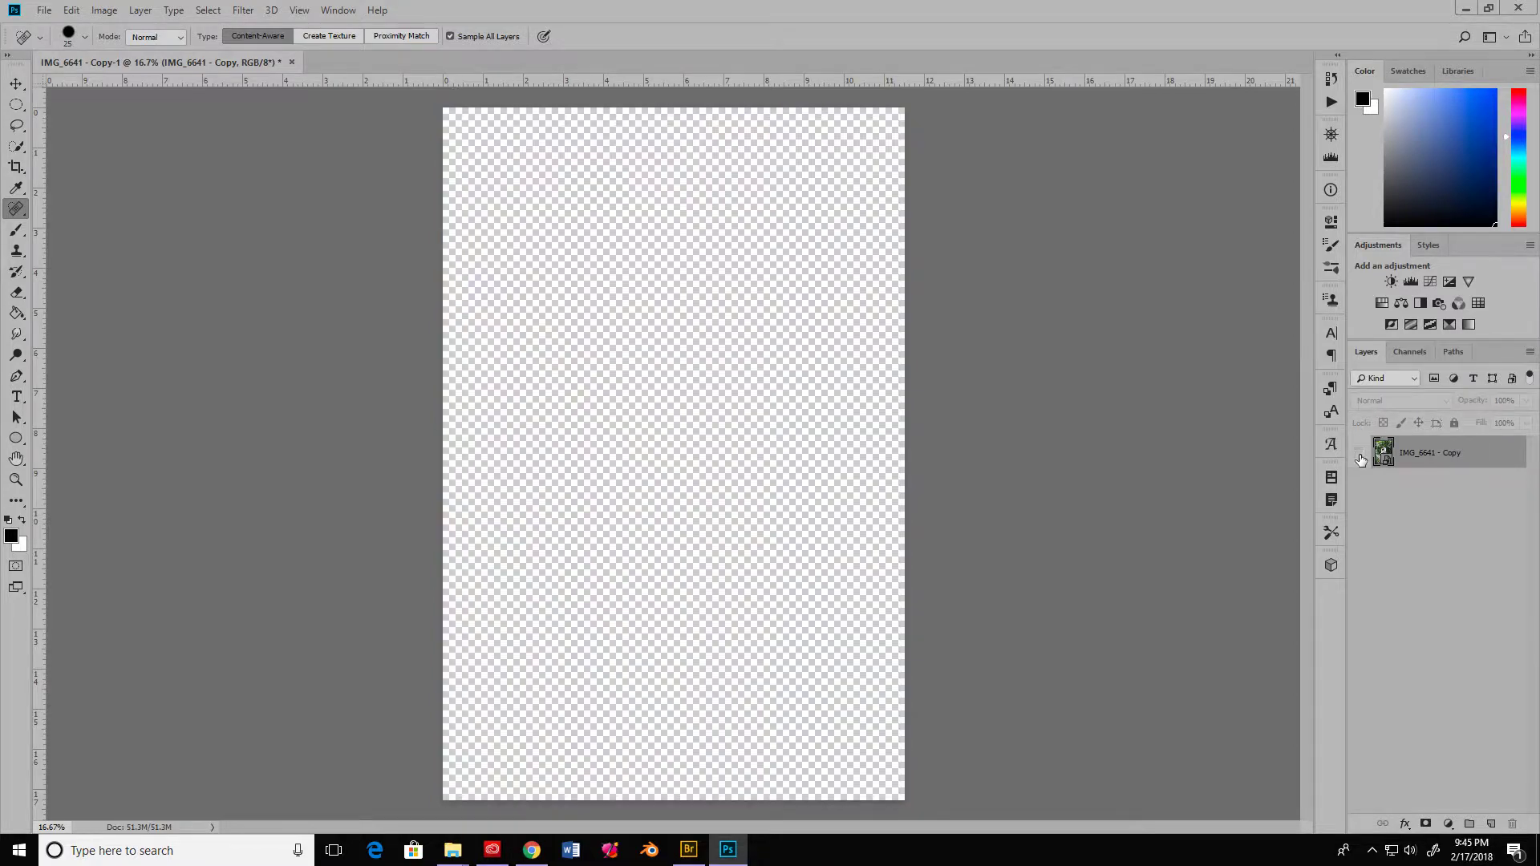
pyautogui.click(1361, 458)
pyautogui.click(1359, 460)
pyautogui.click(1360, 458)
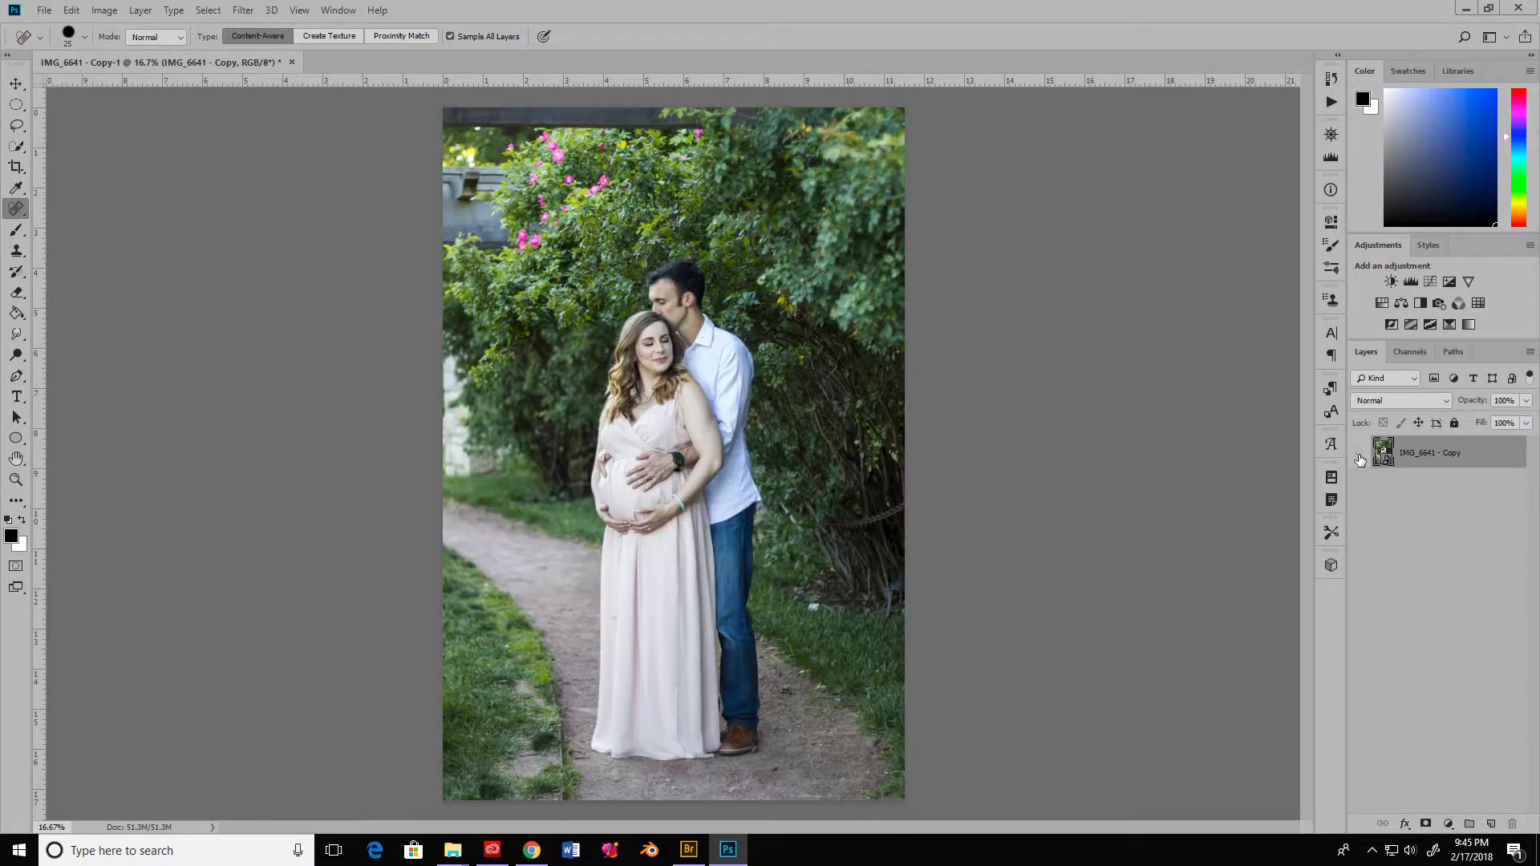
# Add a Levels adjustment layer above the photo and set its black input level to 9 and white input level to 246
pyautogui.click(1360, 458)
pyautogui.click(1359, 458)
pyautogui.click(1411, 281)
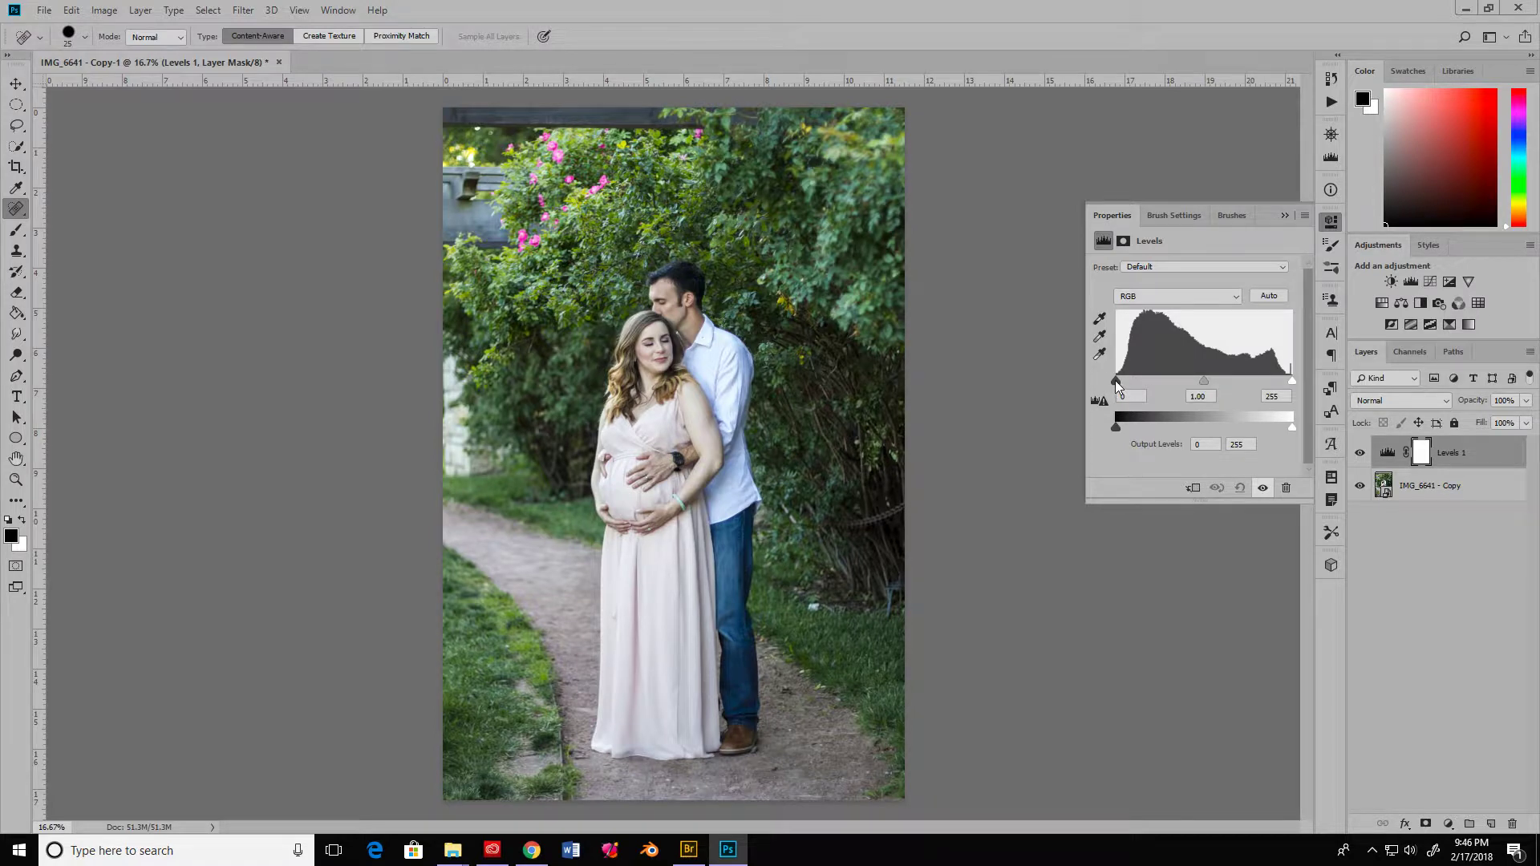
pyautogui.moveTo(1115, 380)
pyautogui.mouseDown()
pyautogui.moveTo(1162, 378)
pyautogui.moveTo(1093, 384)
pyautogui.mouseUp()
pyautogui.moveTo(1121, 382); pyautogui.dragTo(1123, 381)
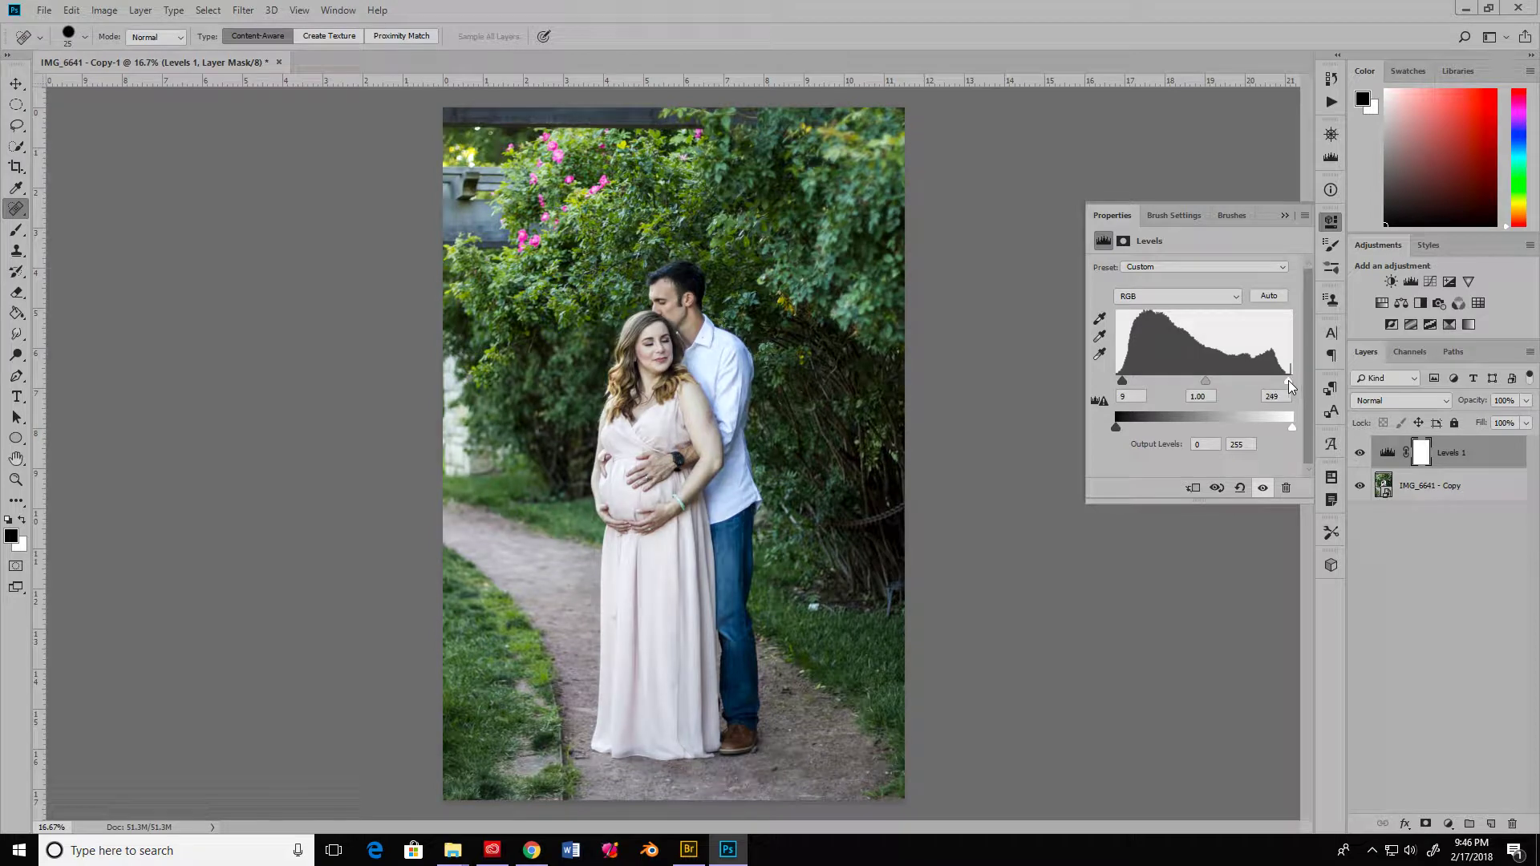
pyautogui.moveTo(1291, 380)
pyautogui.mouseDown()
pyautogui.moveTo(1207, 388)
pyautogui.moveTo(1292, 389)
pyautogui.mouseUp()
# Toggle the visibility of the Levels 1 layer off and on several times to compare the photo with and without it
pyautogui.click(1360, 454)
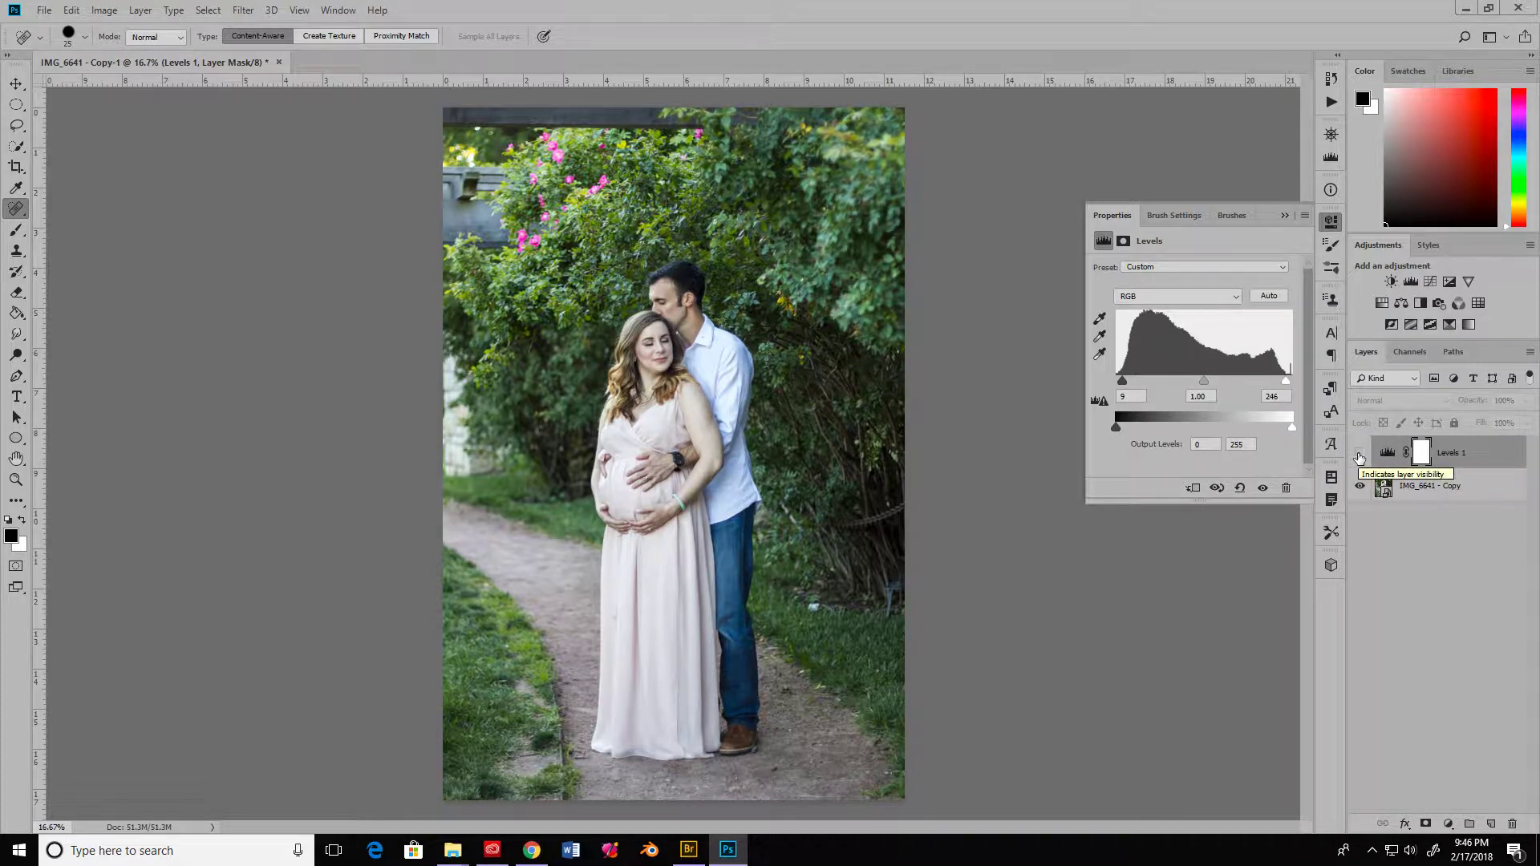
pyautogui.click(1360, 454)
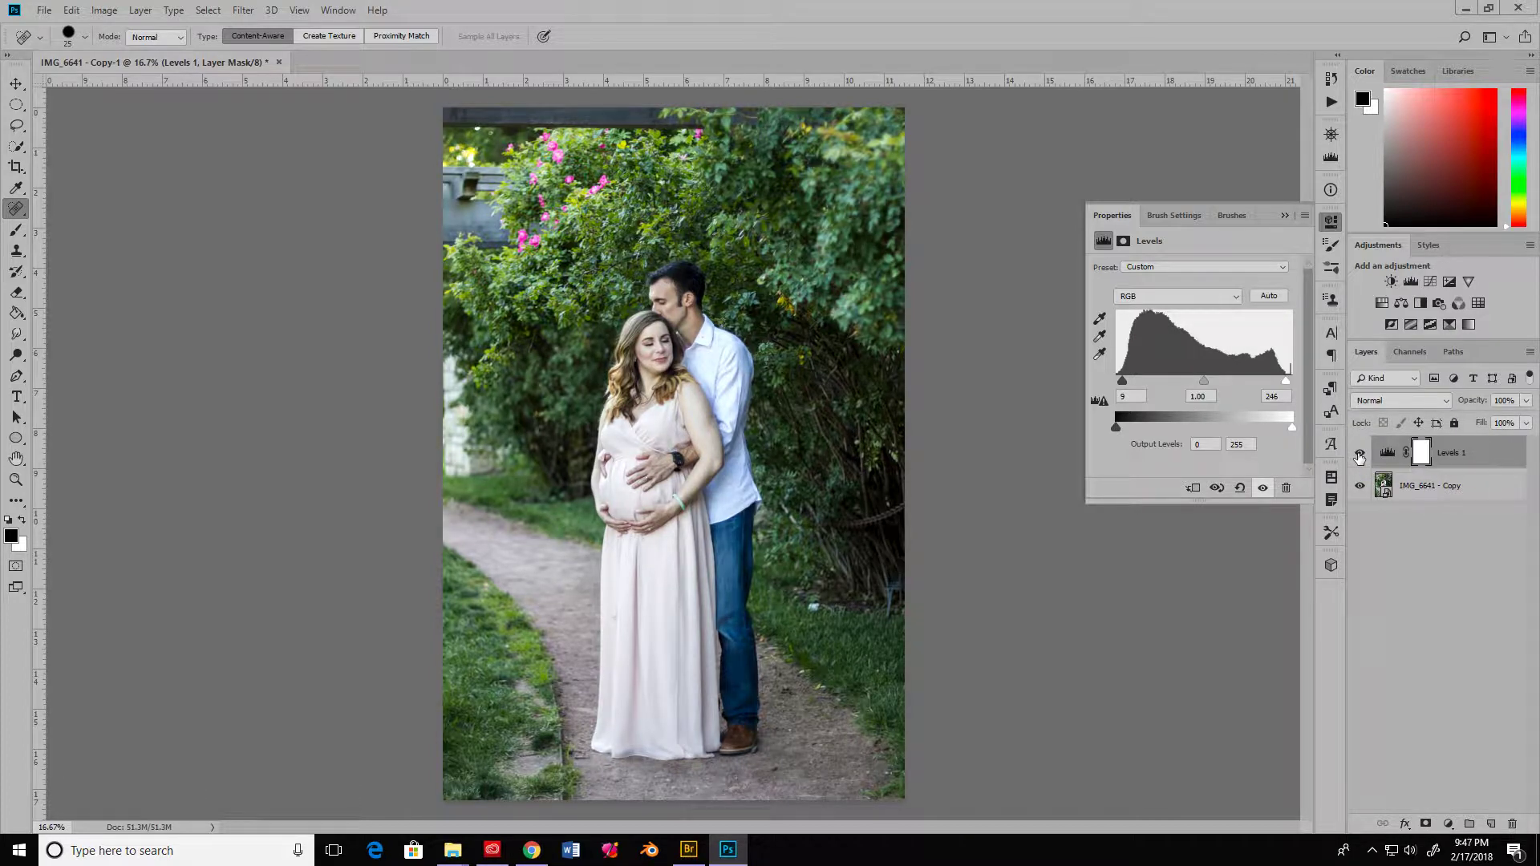
pyautogui.click(1360, 454)
pyautogui.click(1360, 454)
pyautogui.click(1360, 454)
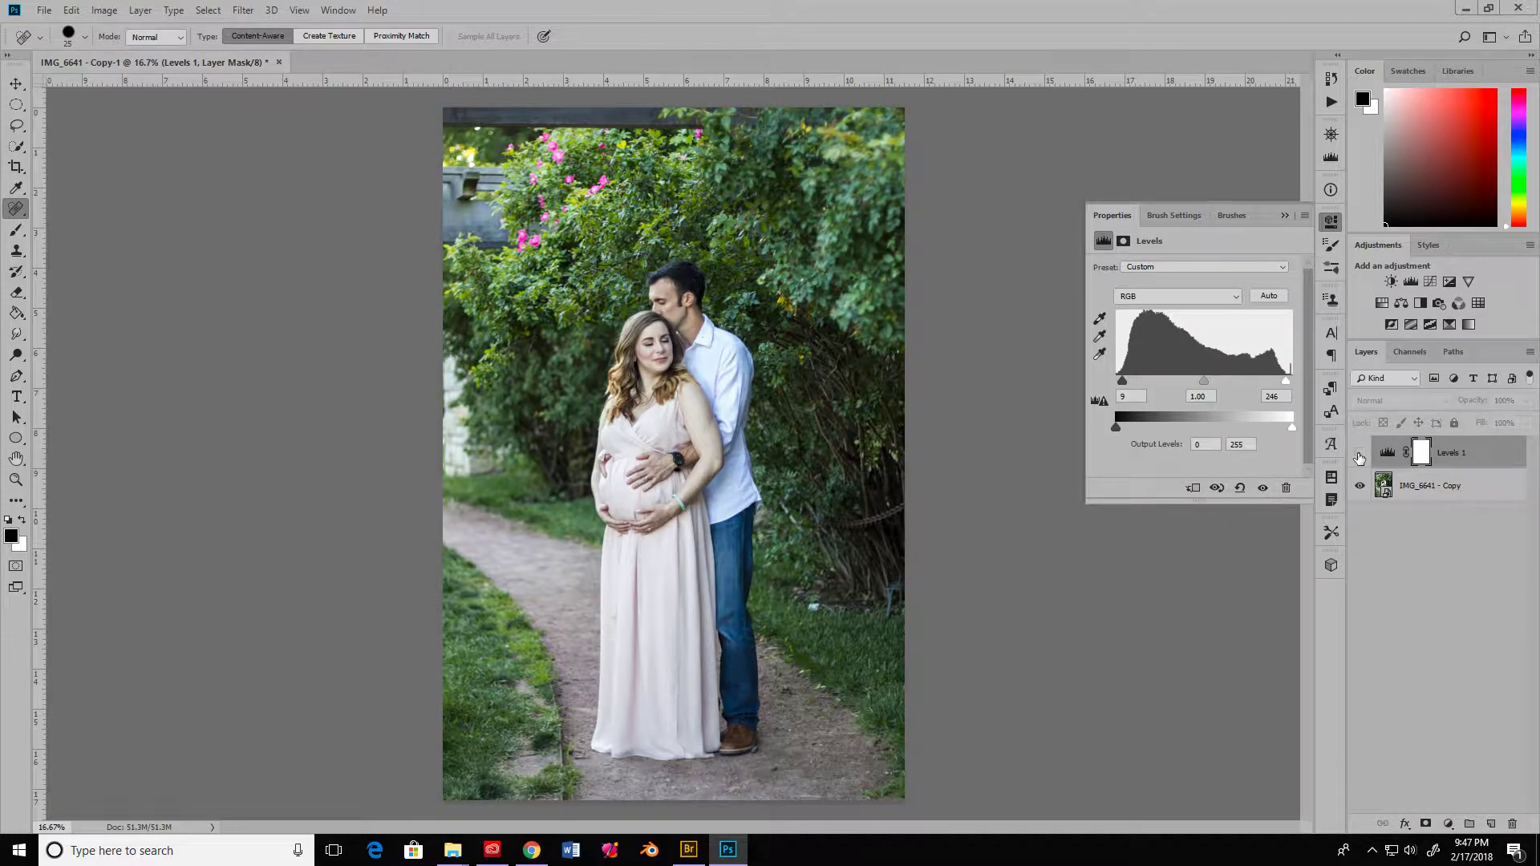
pyautogui.click(1359, 454)
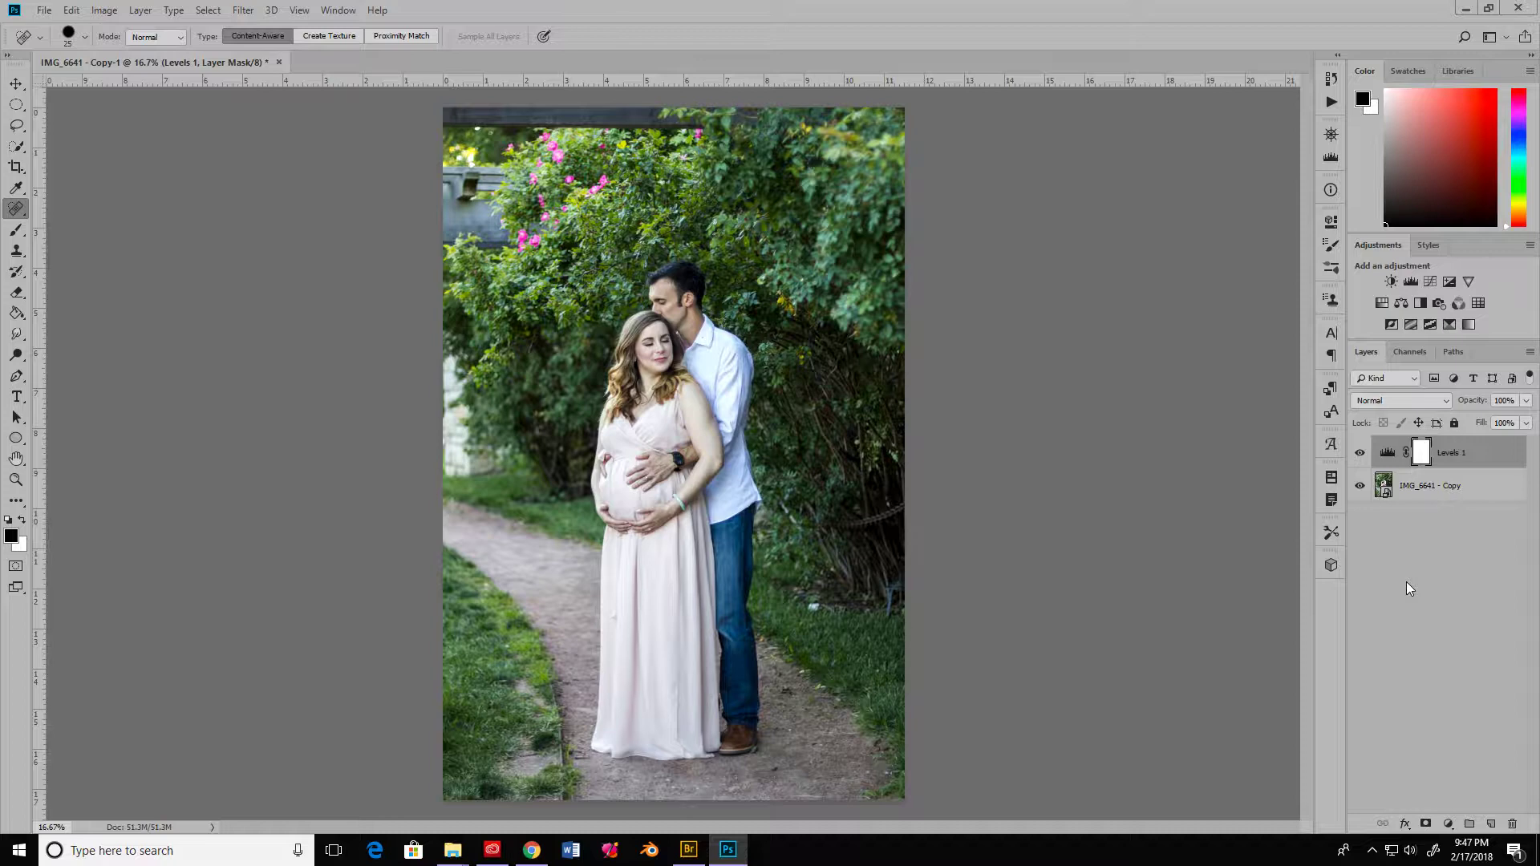
pyautogui.click(42, 11)
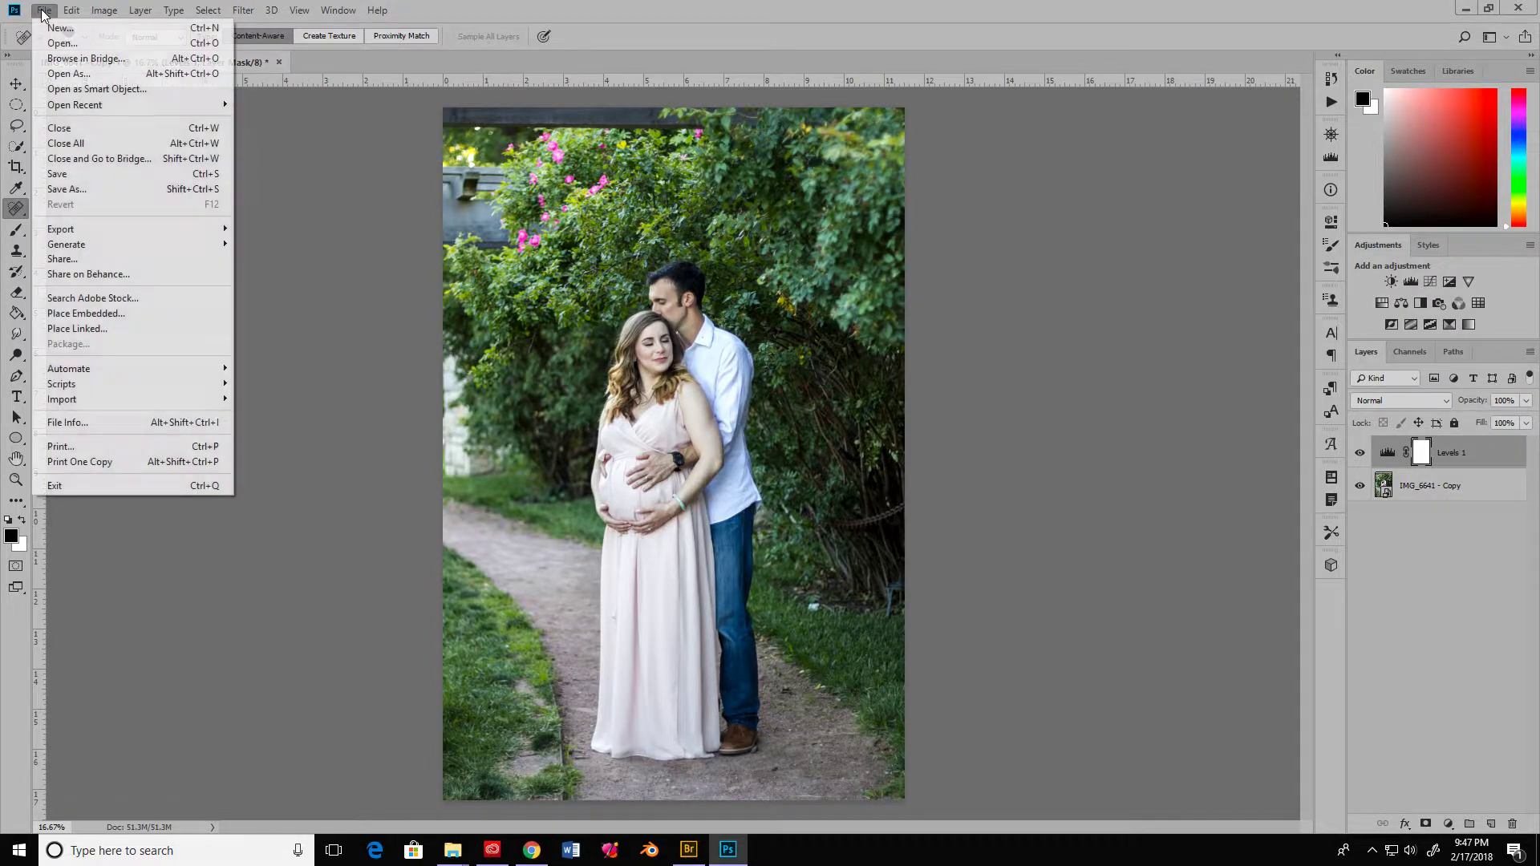
pyautogui.click(71, 175)
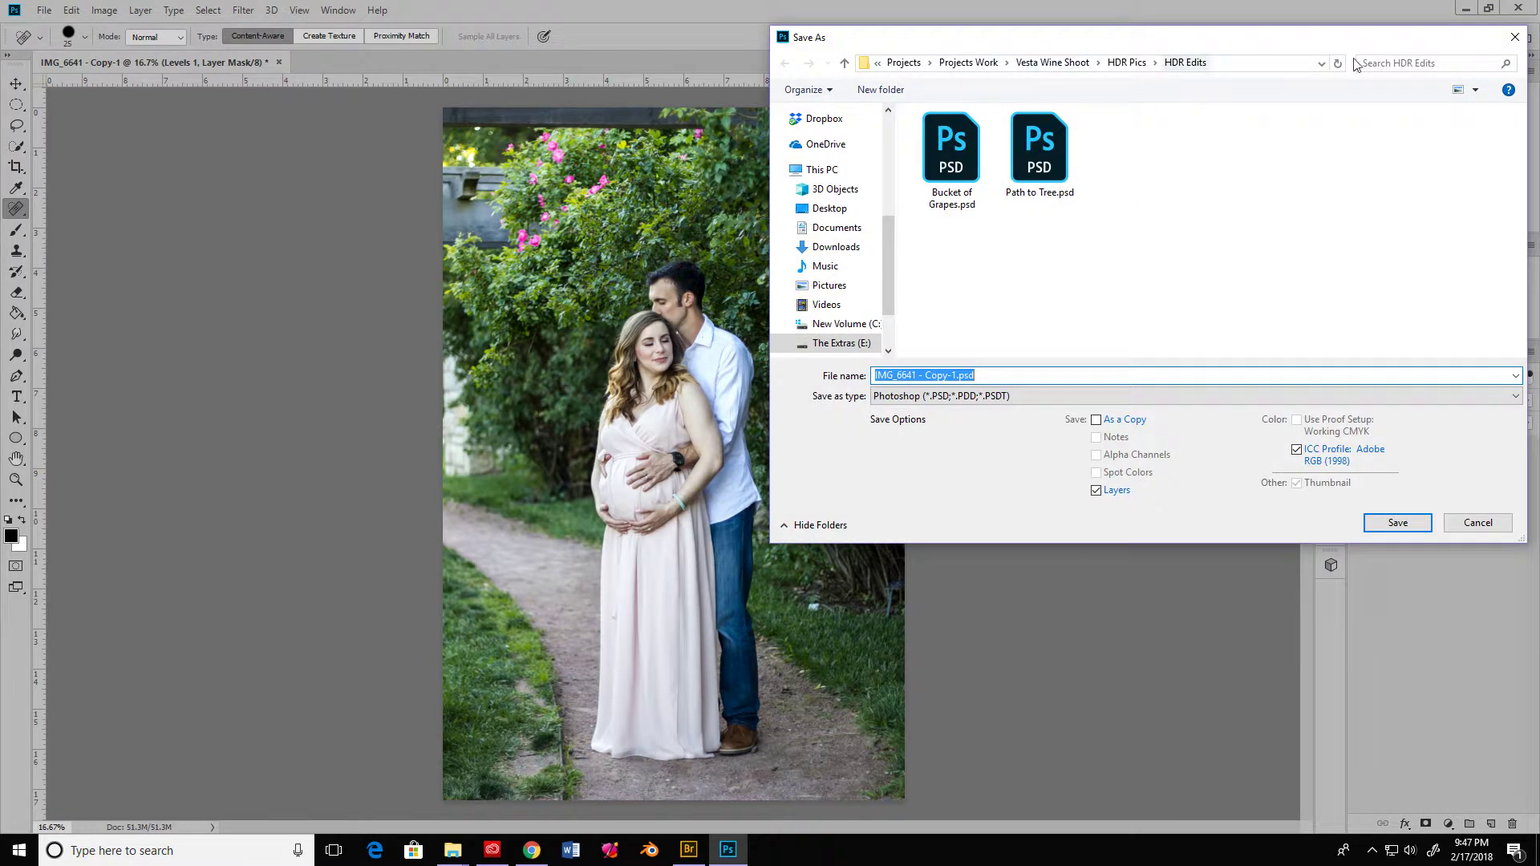
pyautogui.click(1514, 36)
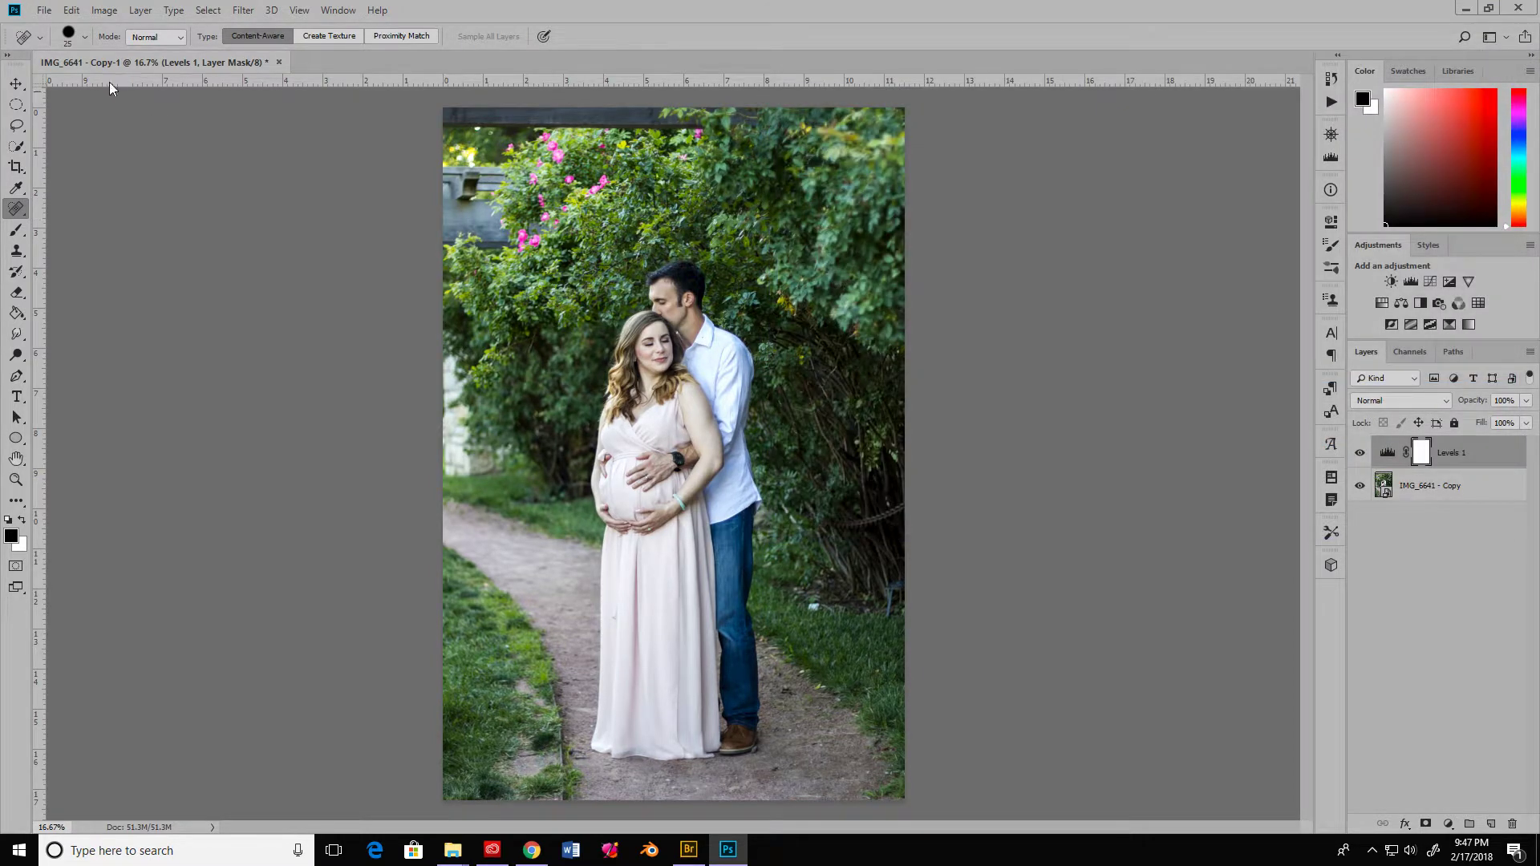
# Save a copy of the photo in JPEG format as IMG_6641 - Copy-1.jpg in the HDR Edits folder, and adjust the JPEG quality
pyautogui.click(44, 11)
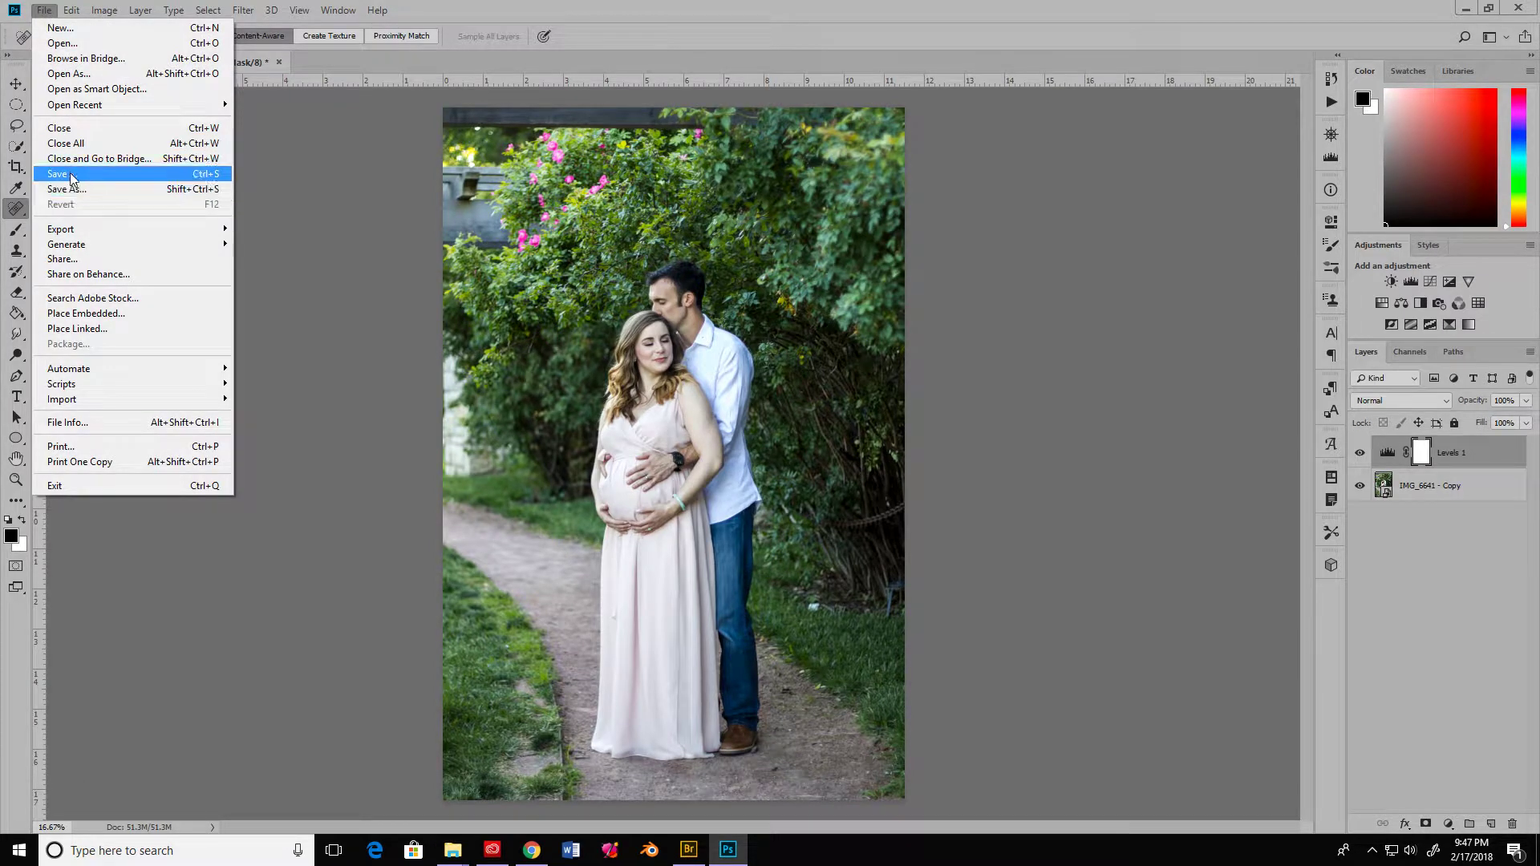
pyautogui.click(76, 190)
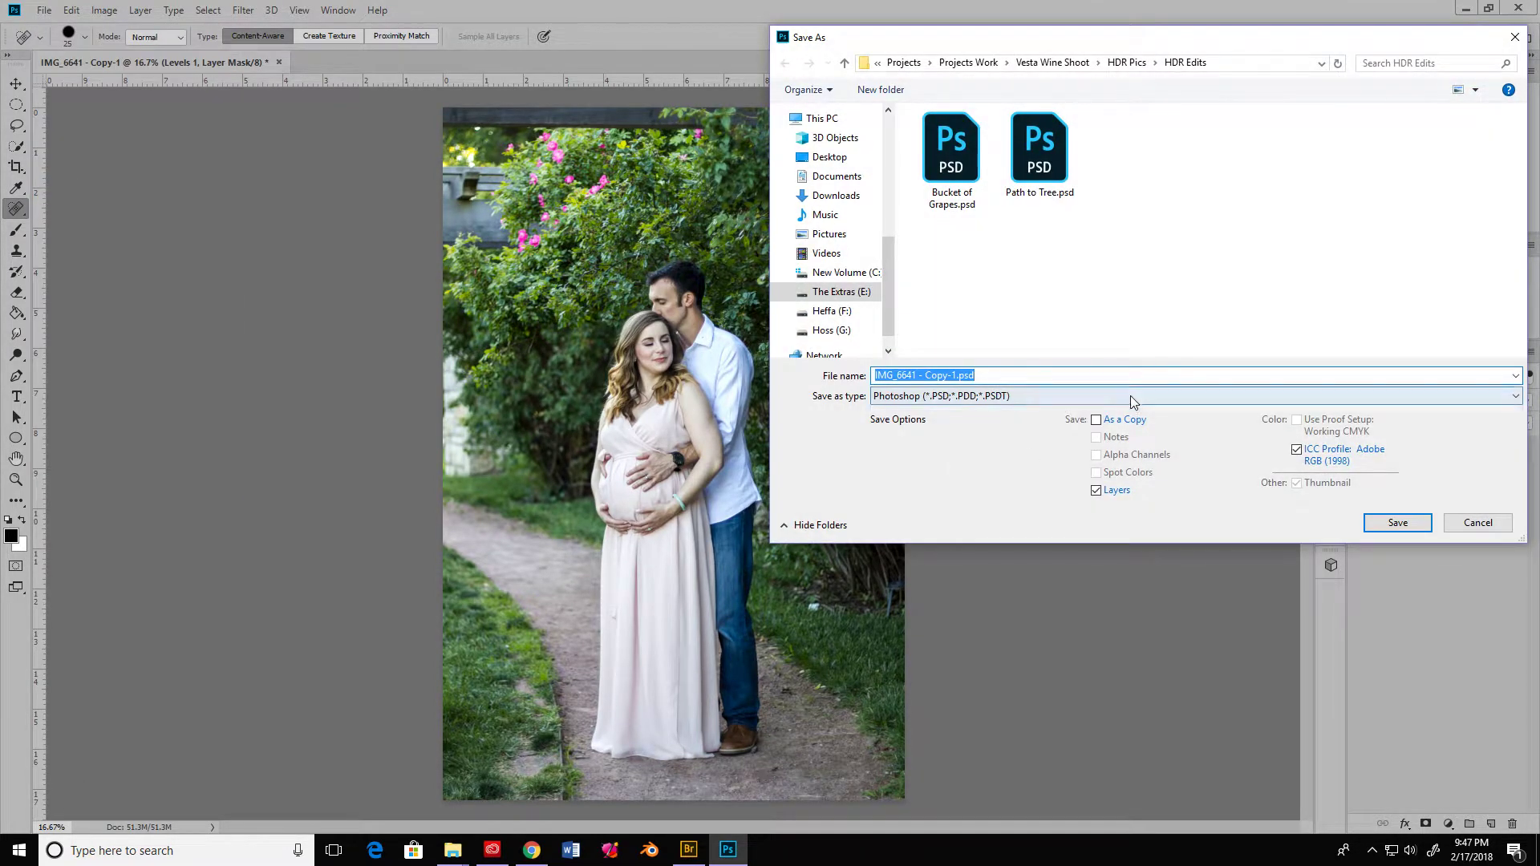
pyautogui.click(1129, 396)
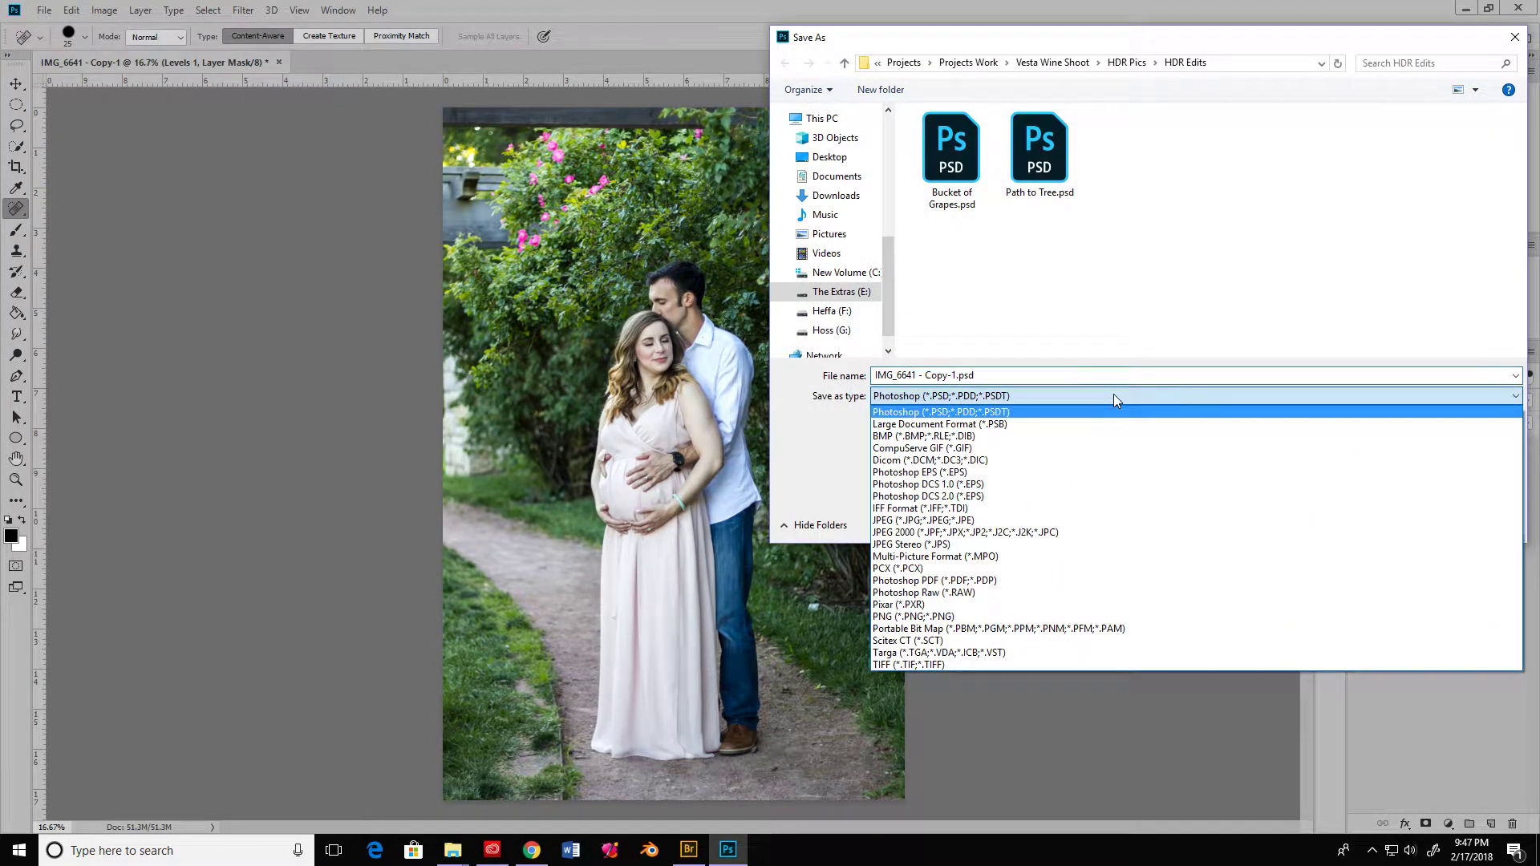
pyautogui.click(911, 522)
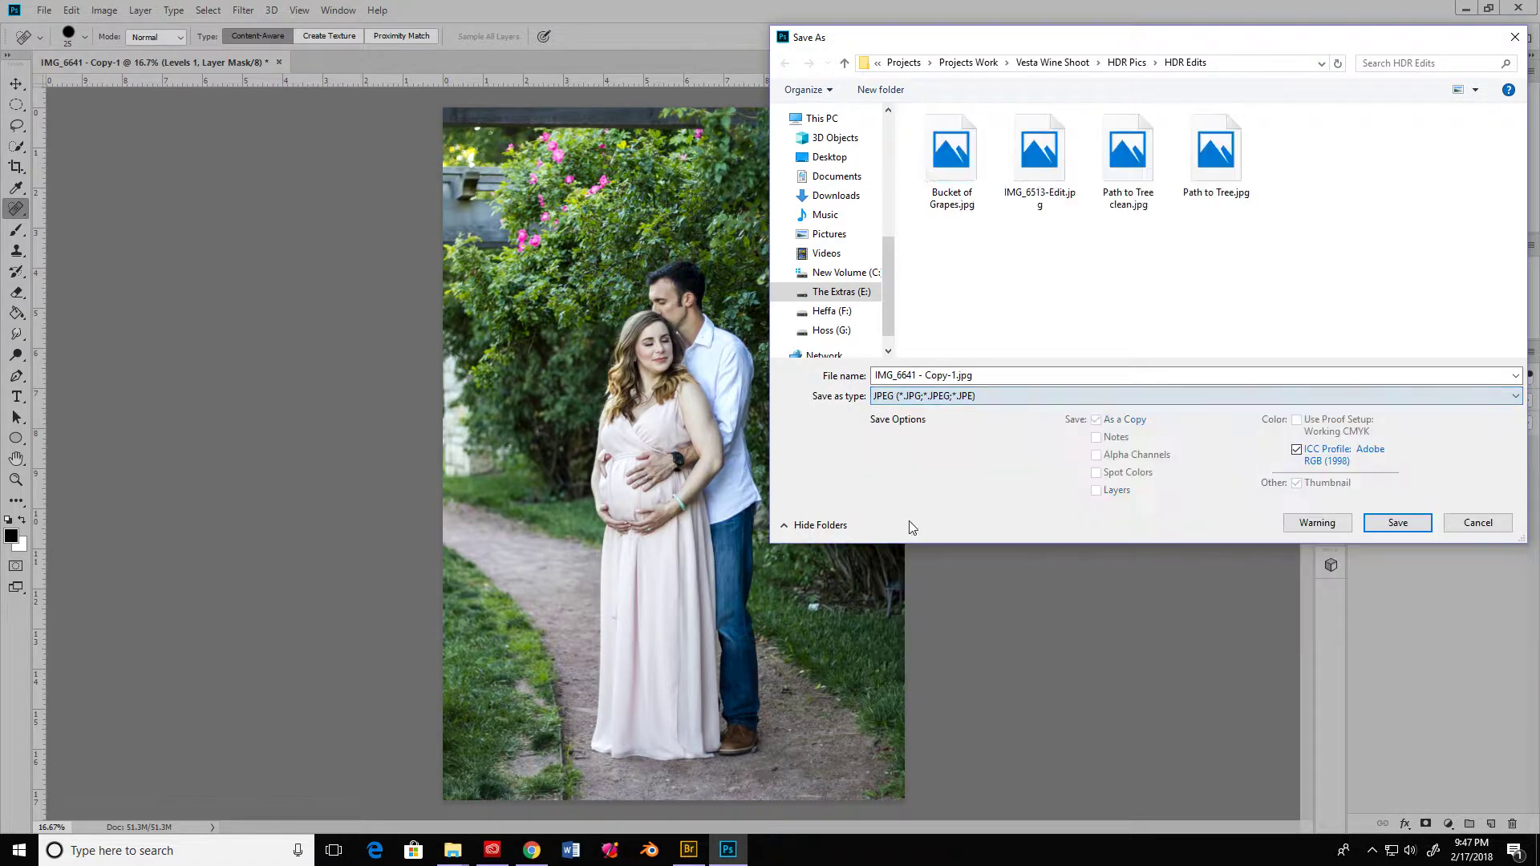
pyautogui.click(1416, 523)
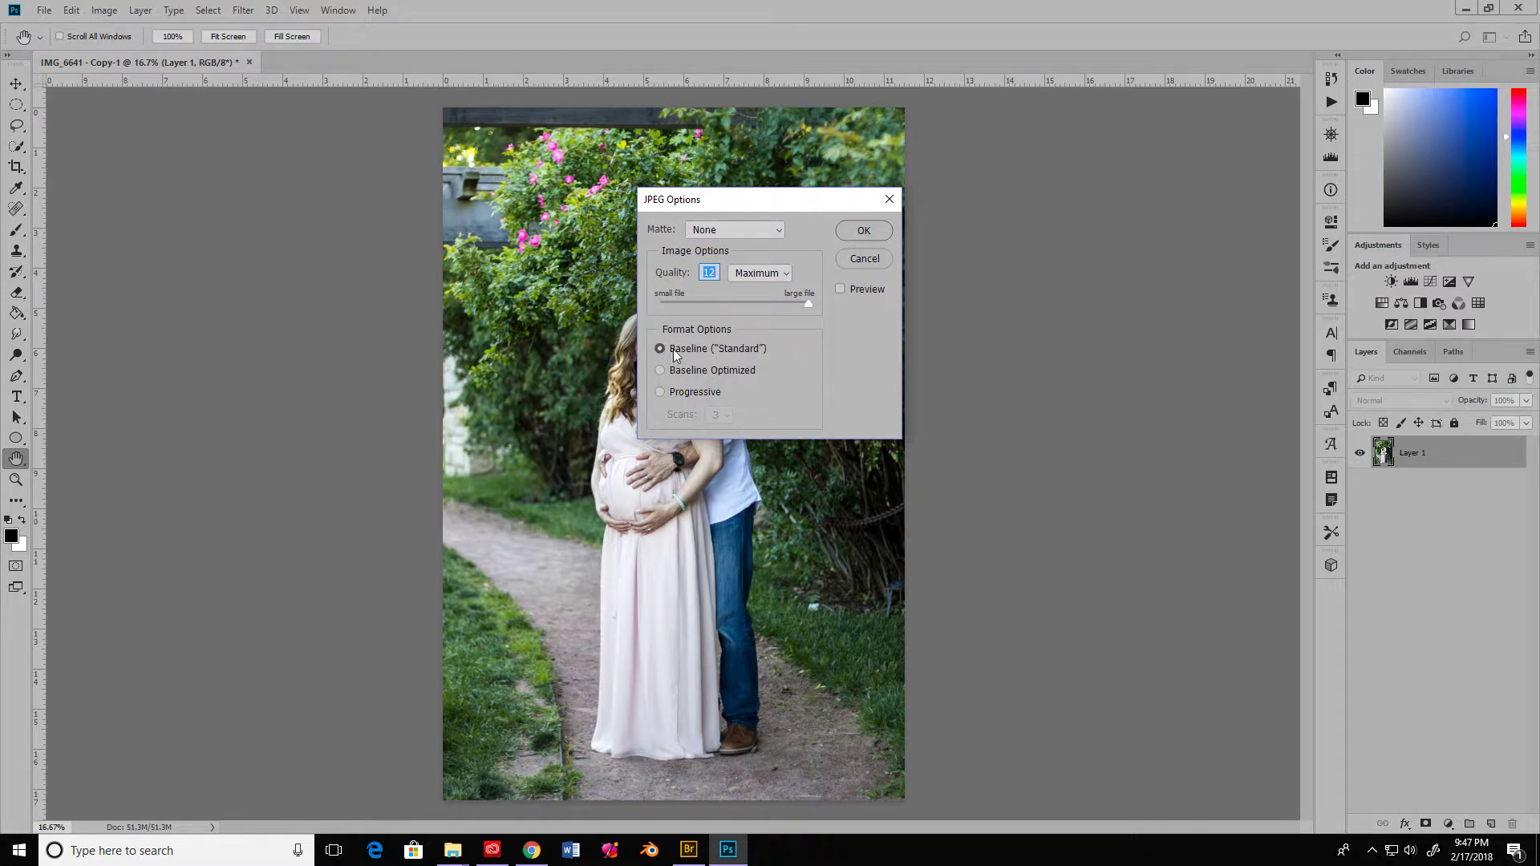
pyautogui.moveTo(807, 305); pyautogui.dragTo(731, 307)
pyautogui.moveTo(787, 306); pyautogui.dragTo(800, 305)
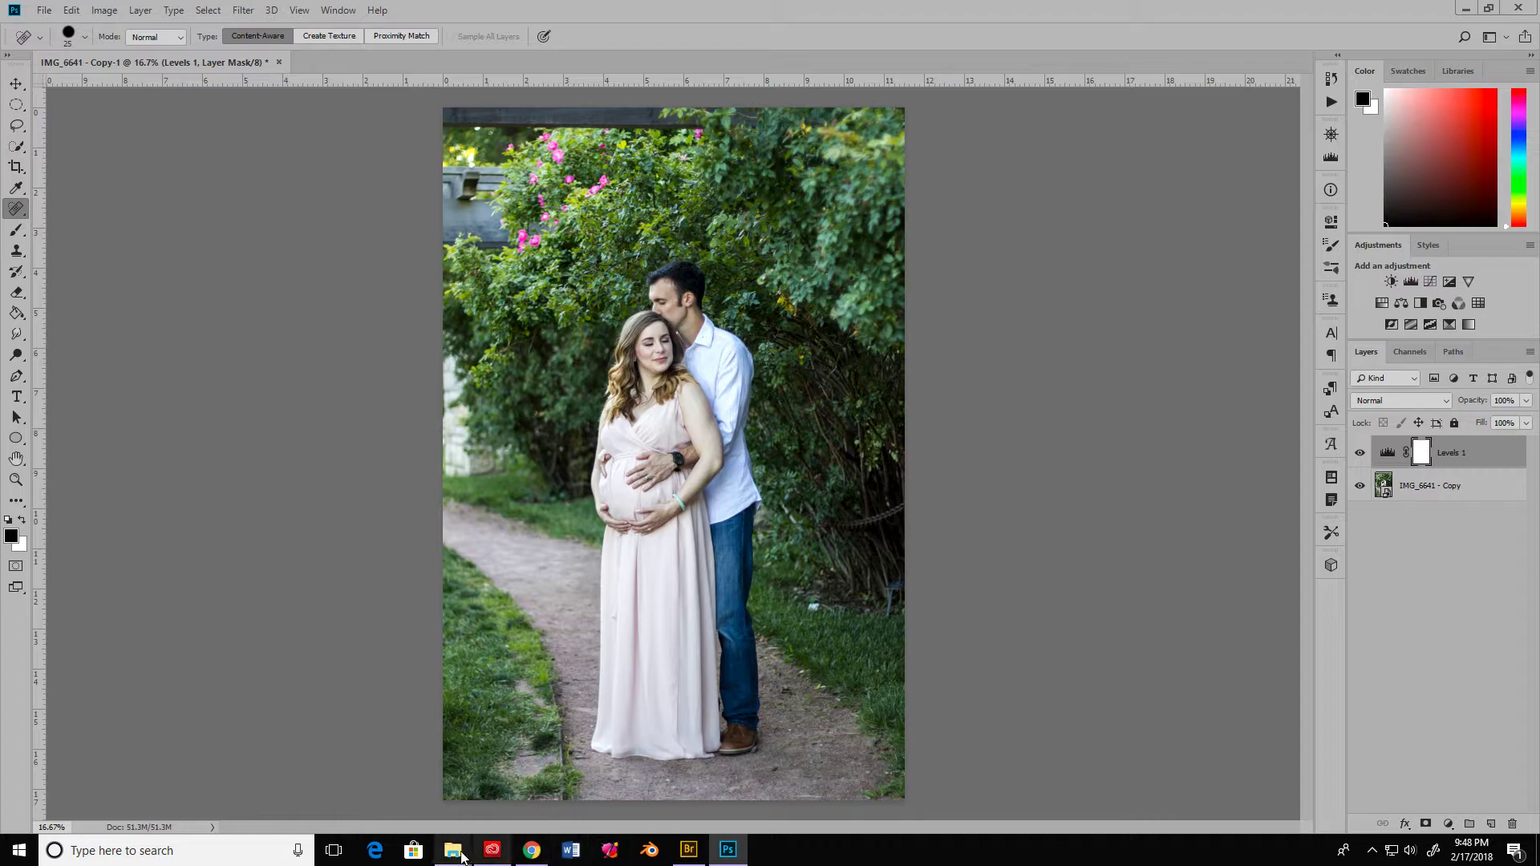
# Switch to the File Explorer window with the maternity photo shoot folder
pyautogui.moveTo(453, 850)
pyautogui.click(575, 794)
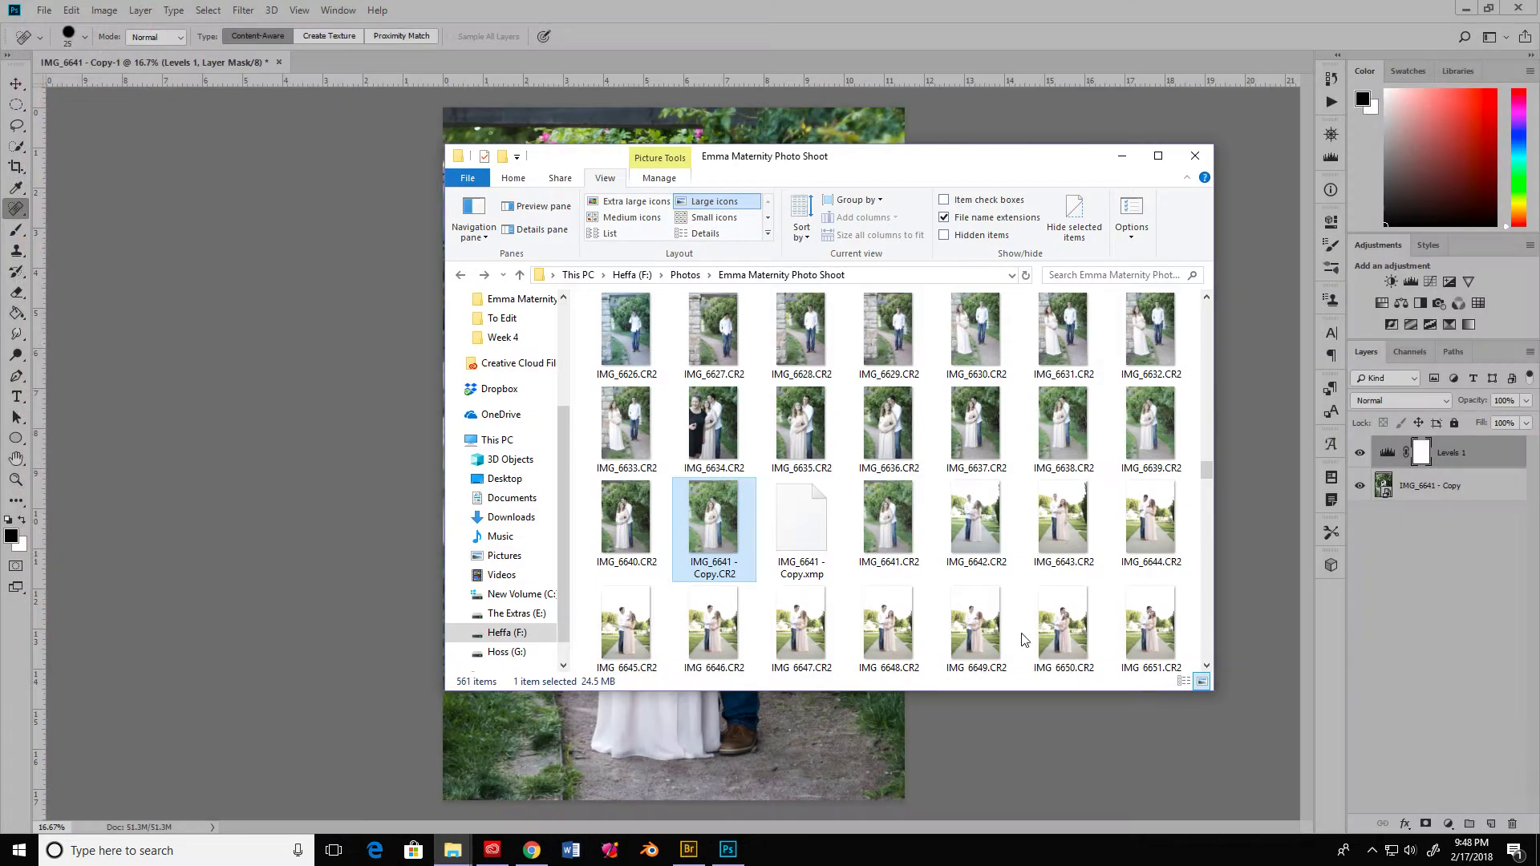